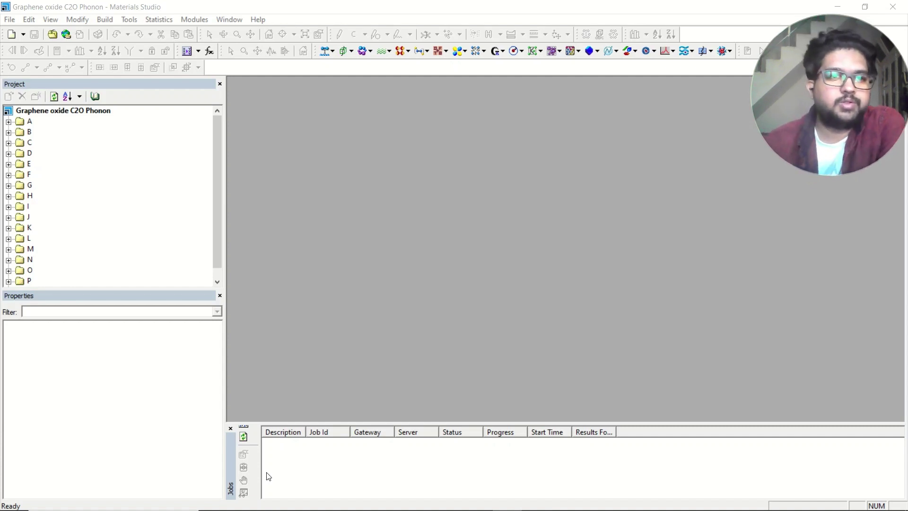
Open the structure A.xsd from the A CASTEP GeomOpt folder inside folder A to view its unit cell.
mouse_move(10, 509)
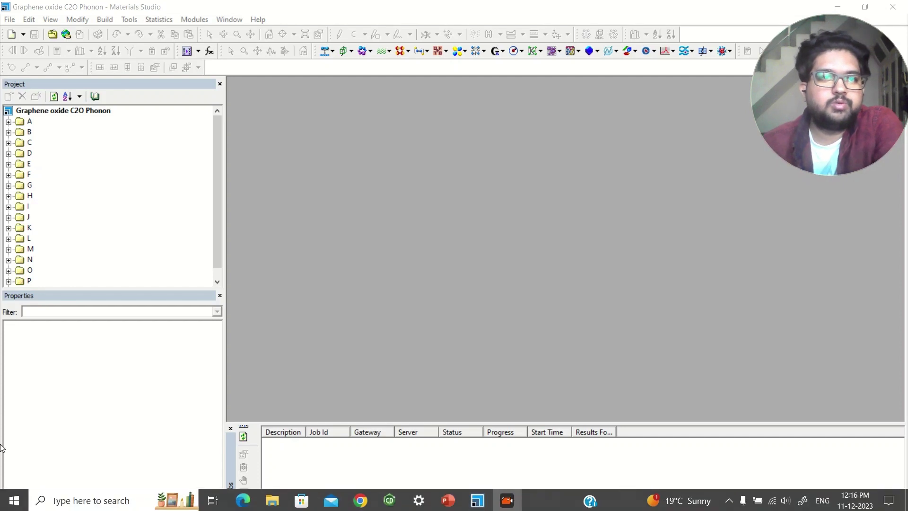
click(9, 122)
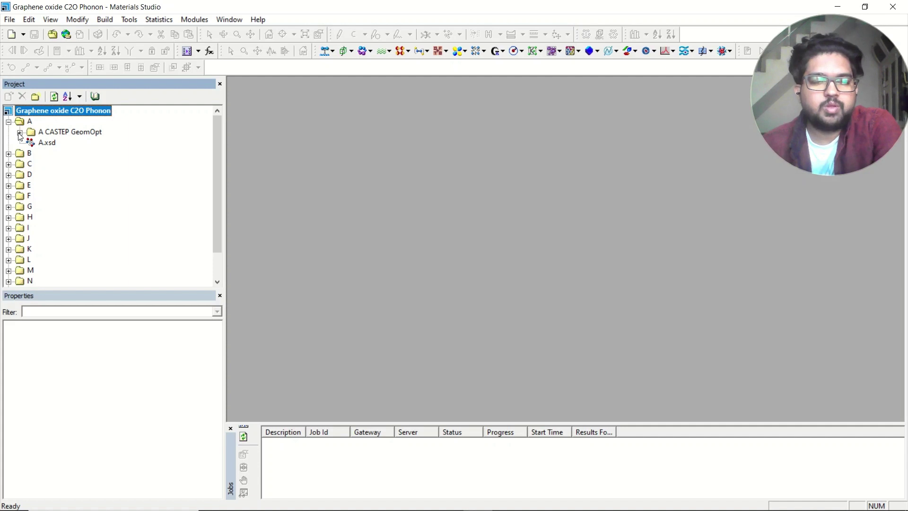
click(19, 133)
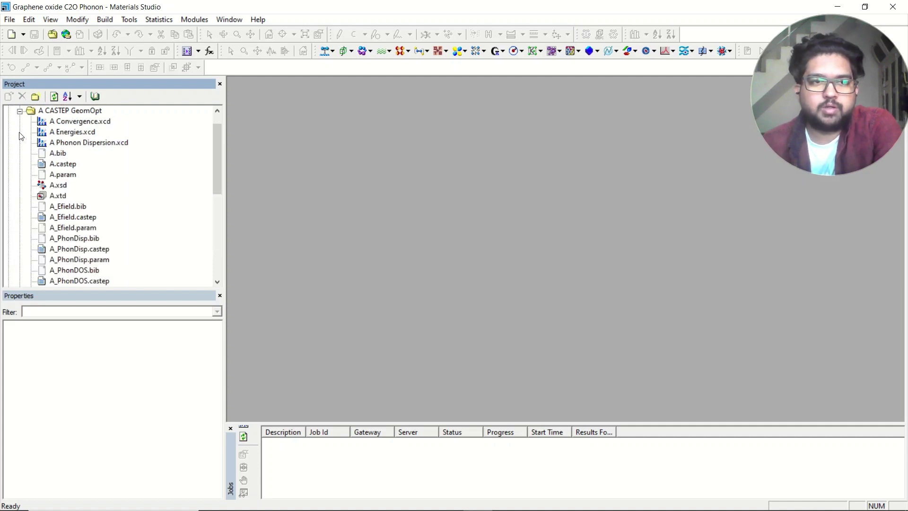
double_click(57, 185)
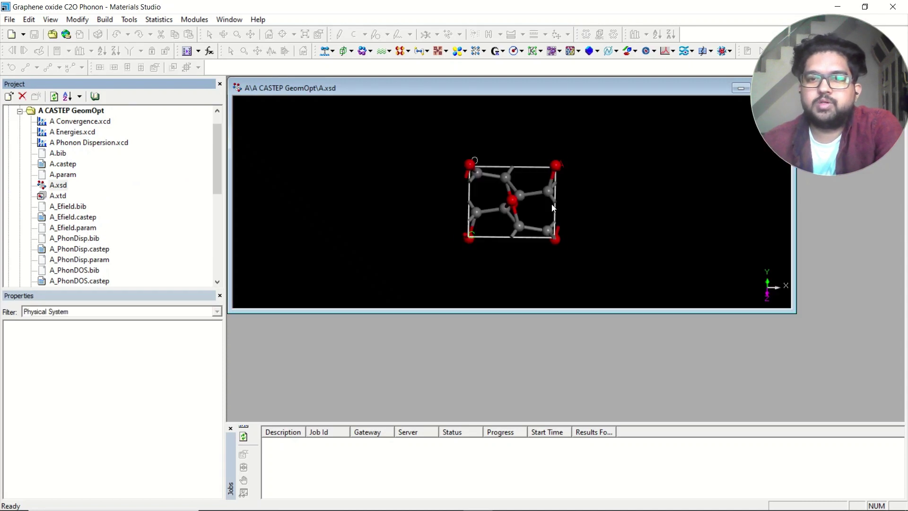
right_drag(540, 211, 526, 244)
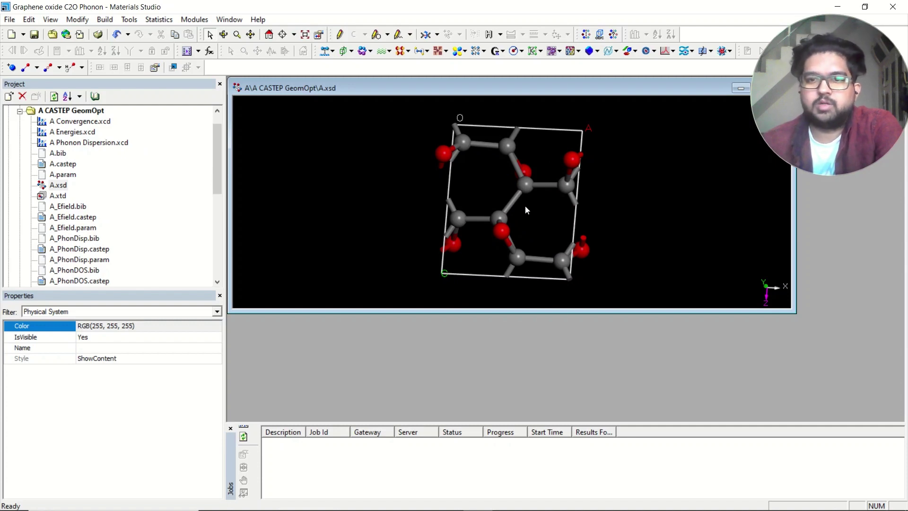
Open the saved A - Calculation settings from the A CASTEP GeomOpt folder and maximize the structure window behind them.
scroll(118, 222, down, 2)
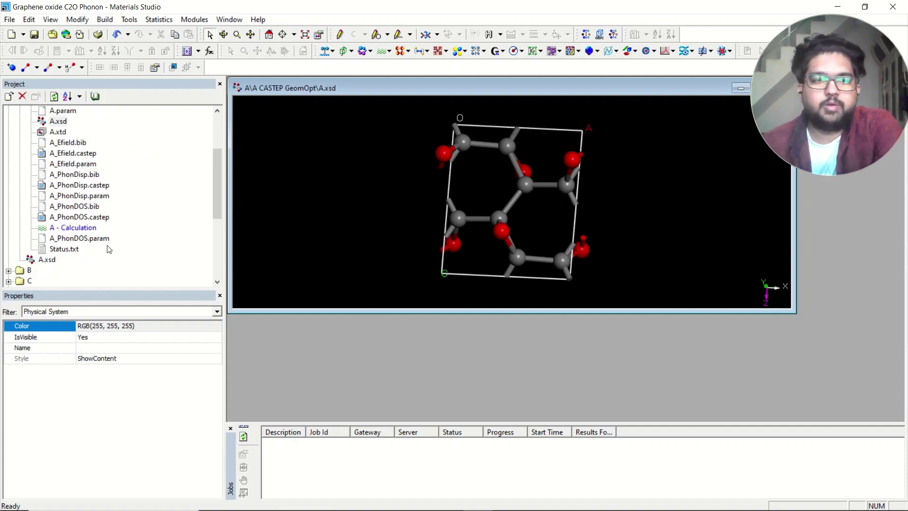
click(75, 228)
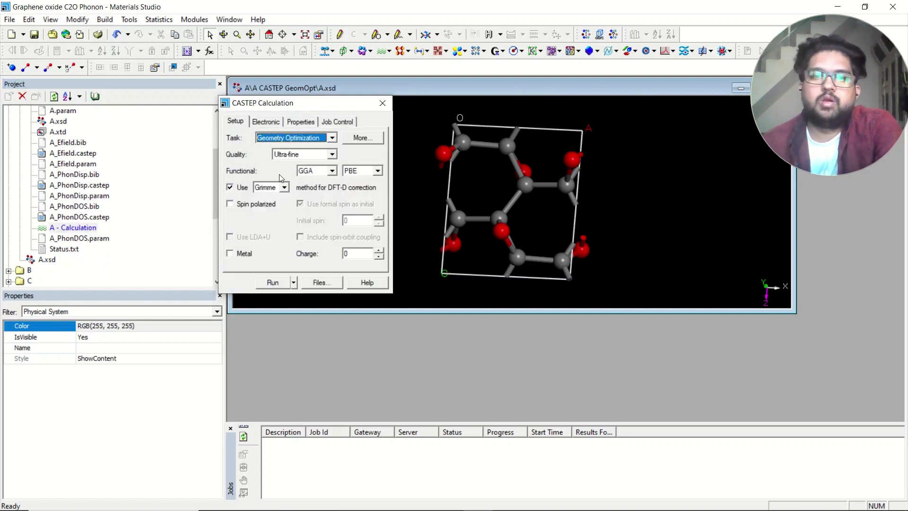
drag(813, 107, 825, 118)
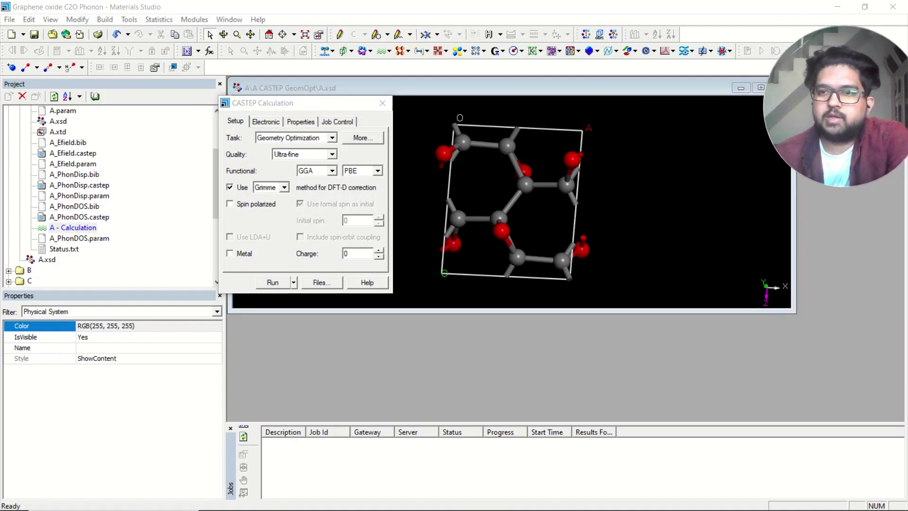
click(760, 87)
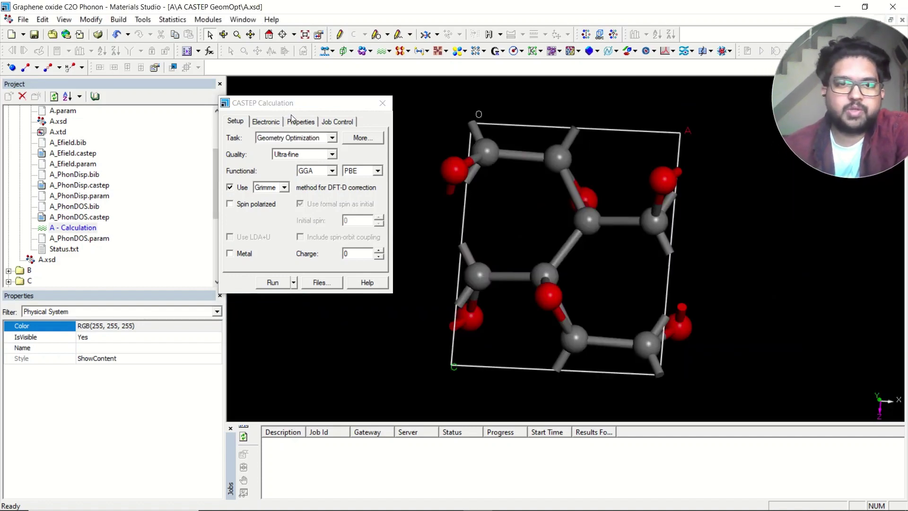
drag(304, 105, 334, 89)
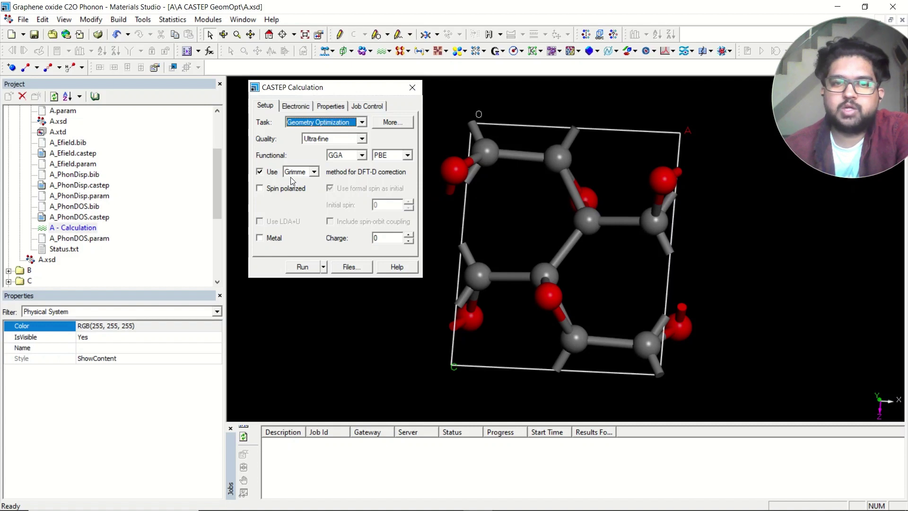
Review the available DFT-D correction methods and the detailed convergence settings of the geometry optimization task.
click(313, 172)
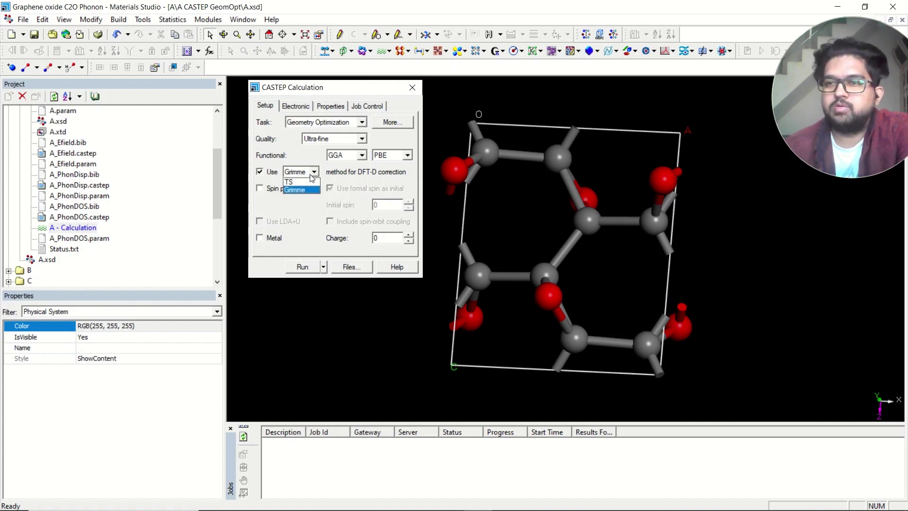
click(312, 178)
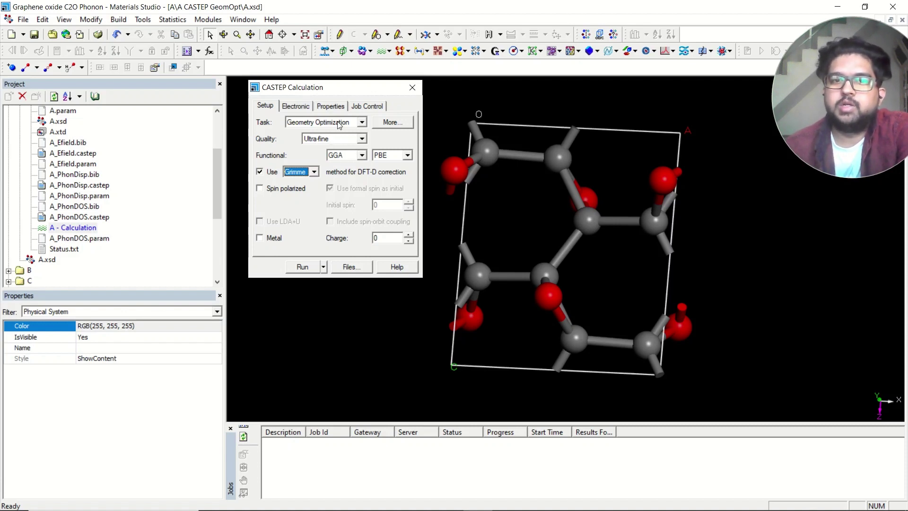
click(390, 123)
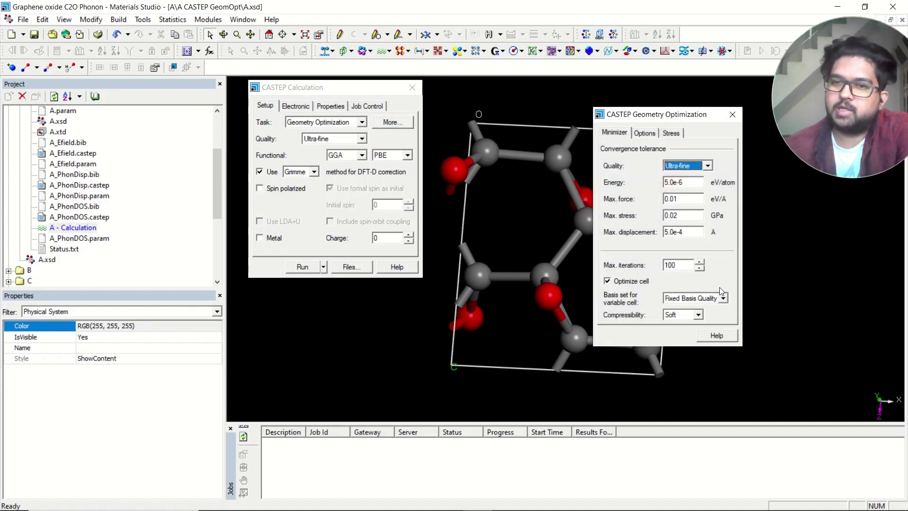
click(732, 114)
Review the calculation's electronic settings and the available pseudopotential types, keeping Norm conserving.
click(294, 106)
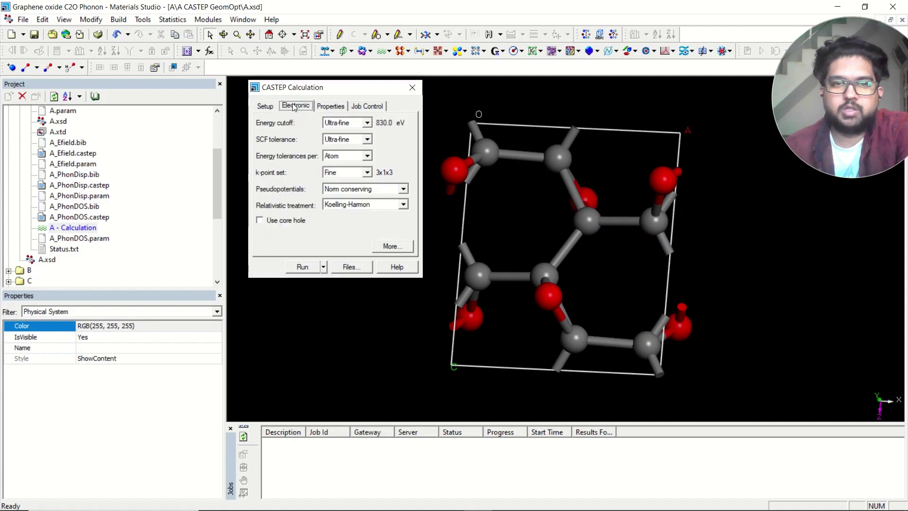
click(353, 190)
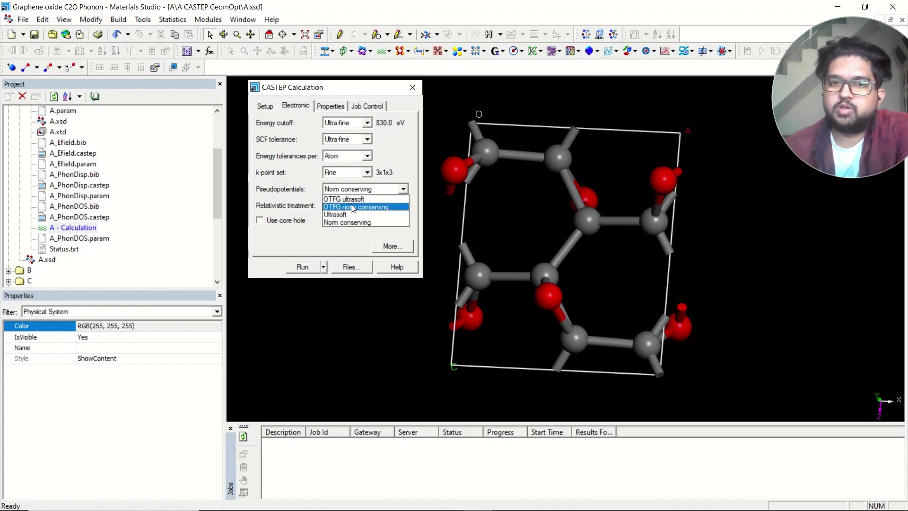
click(362, 193)
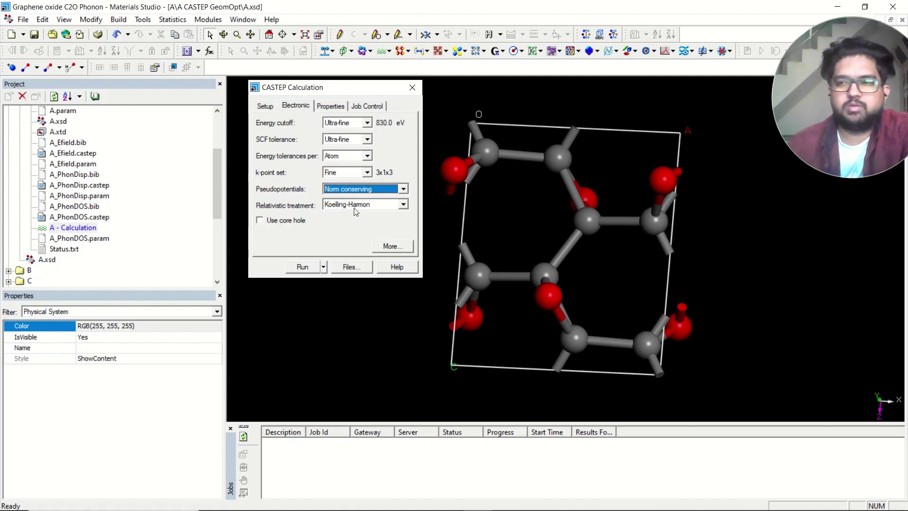
Enable the custom energy cutoff at 830.0 eV in the electronic options and review the SCF and k-point settings.
click(392, 246)
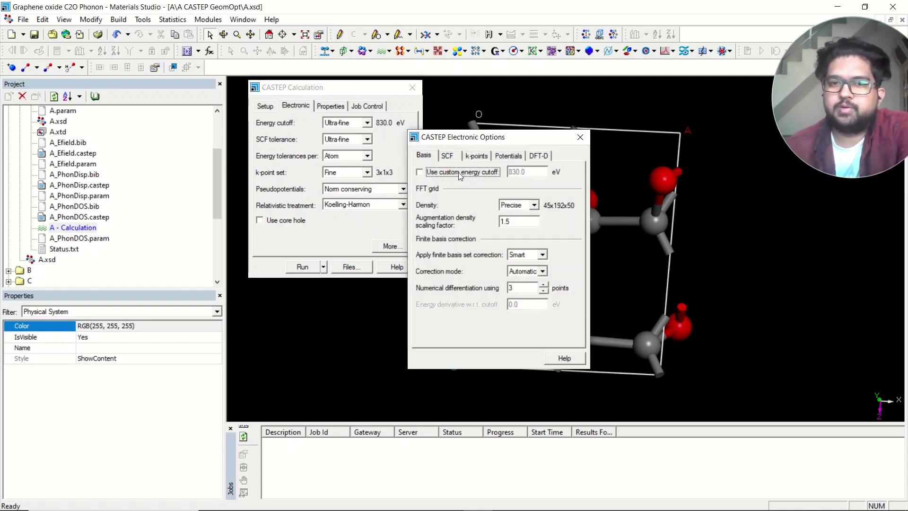
click(458, 172)
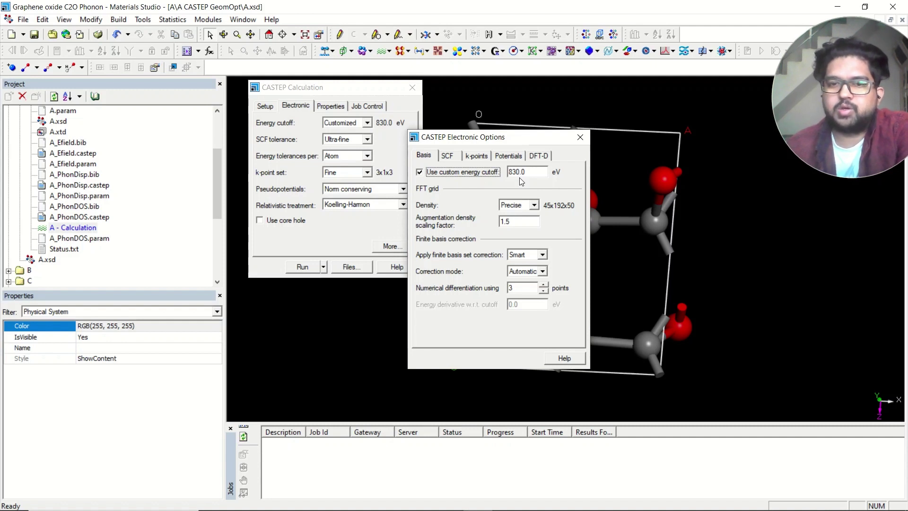
click(449, 157)
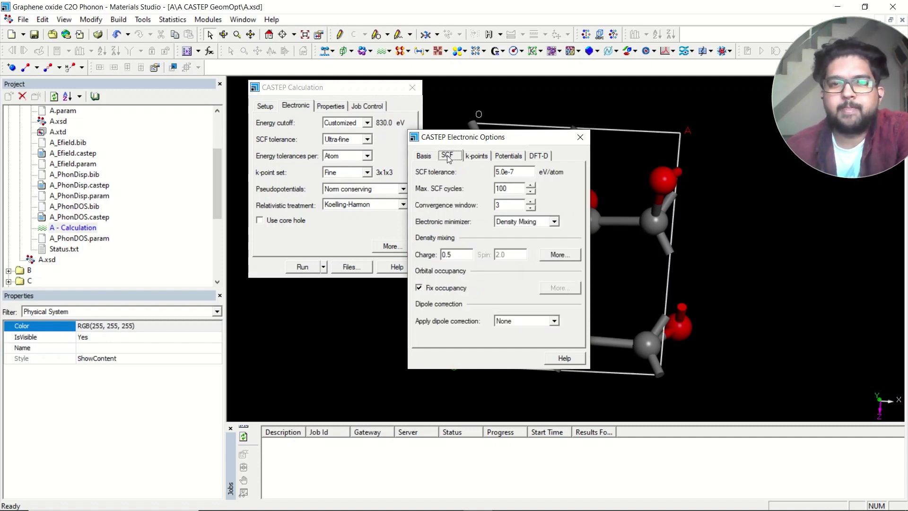
click(487, 157)
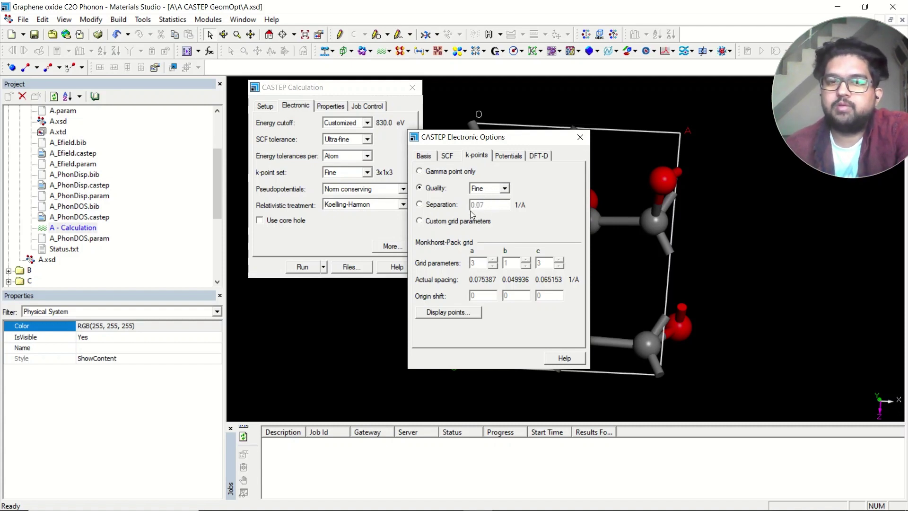
click(580, 137)
Review the settings for Phonons and for Polarizability, IR and Raman spectra, including the available phonon methods, keeping Linear response.
click(331, 107)
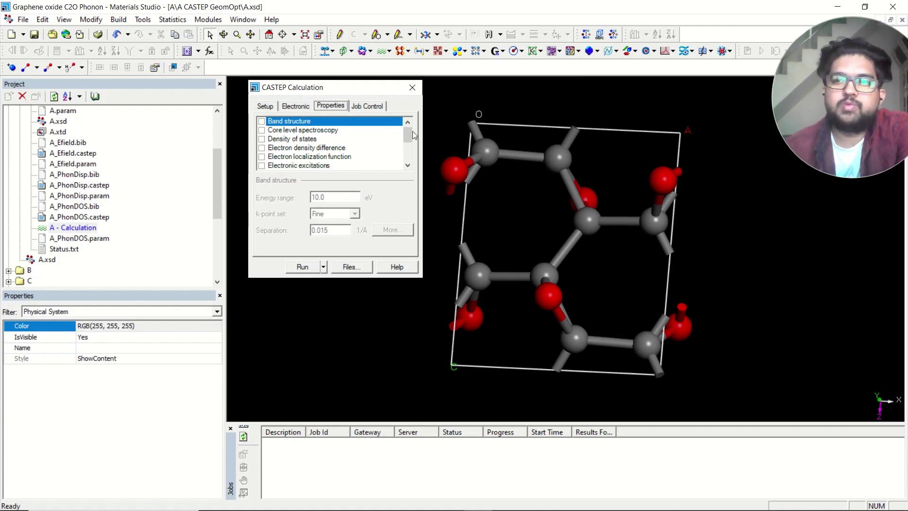
scroll(407, 134, down, 3)
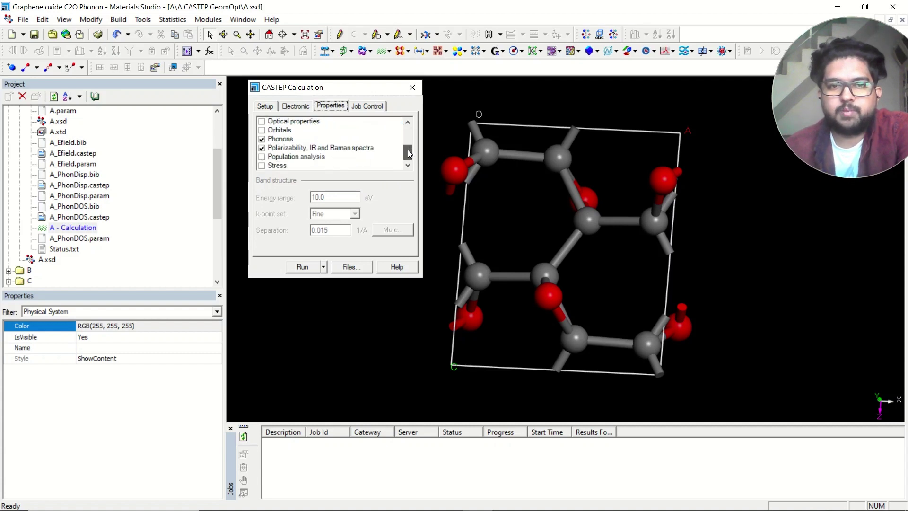
click(288, 142)
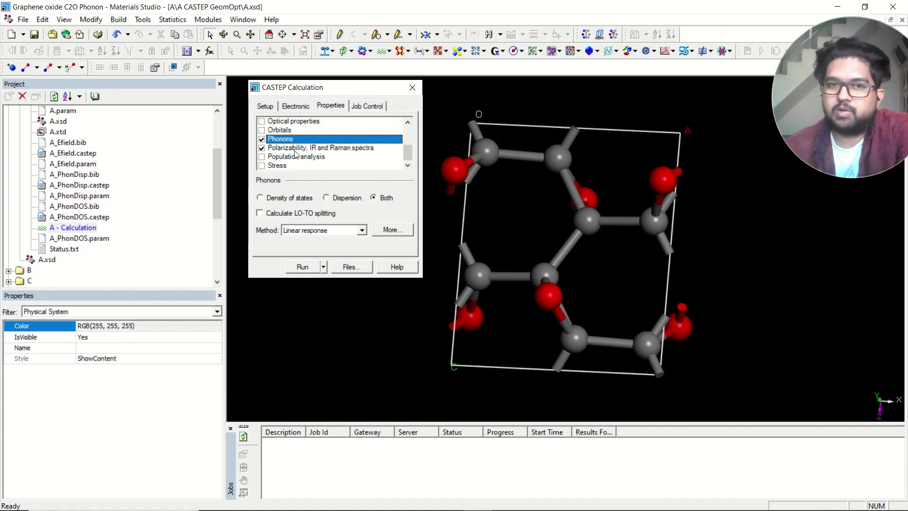
click(295, 149)
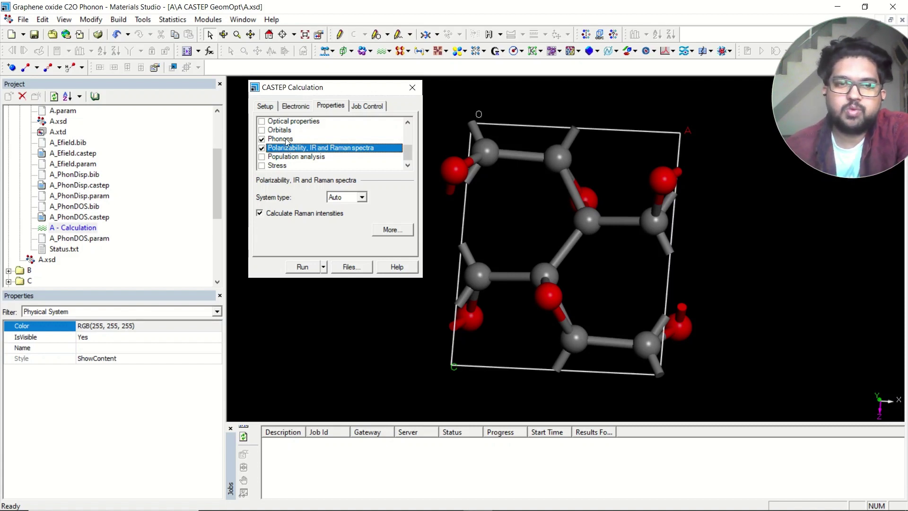
click(287, 140)
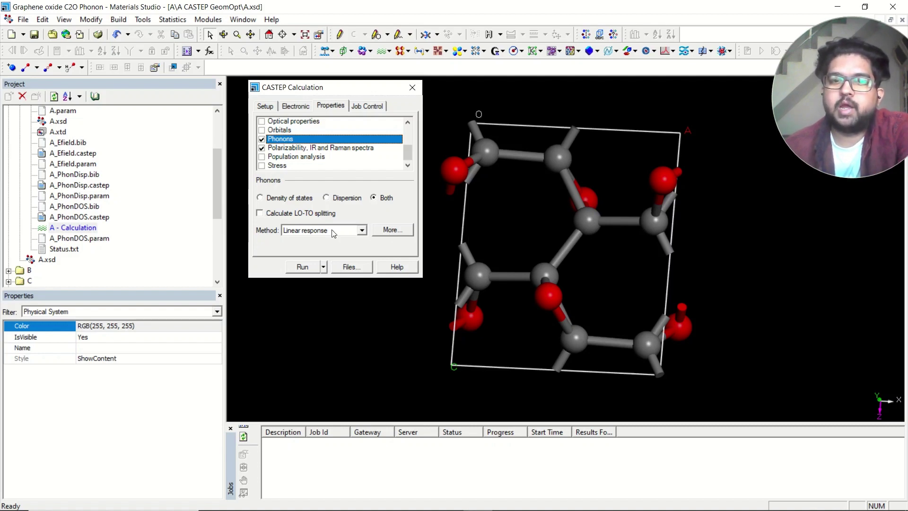
click(314, 230)
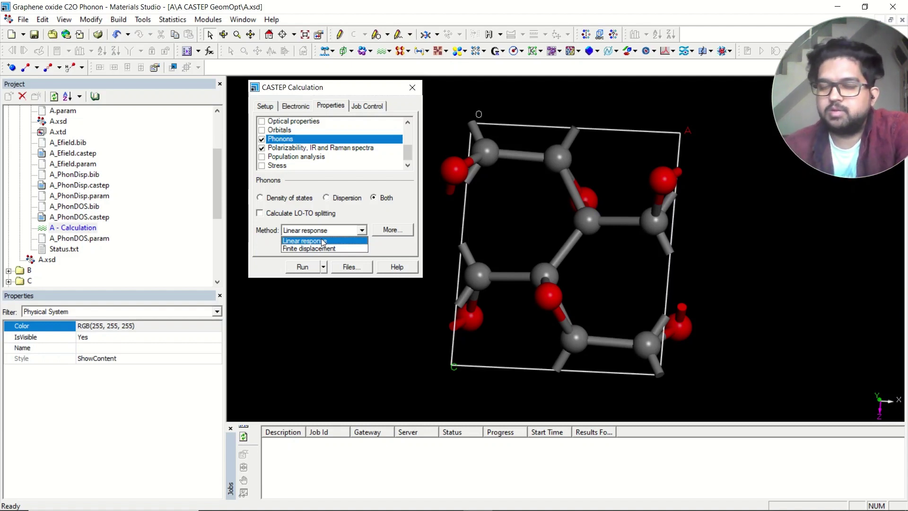
click(347, 231)
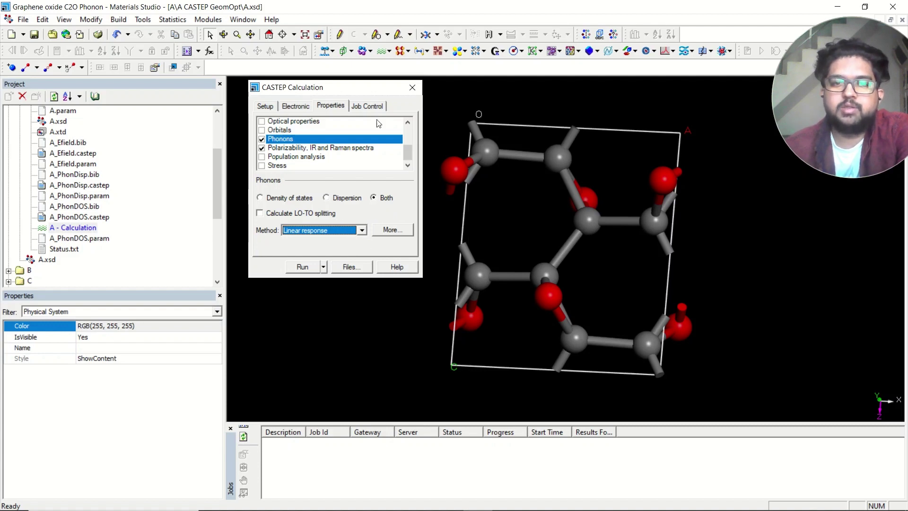
Inspect the detailed phonon properties setup and the Brillouin zone path used for the dispersion.
click(392, 232)
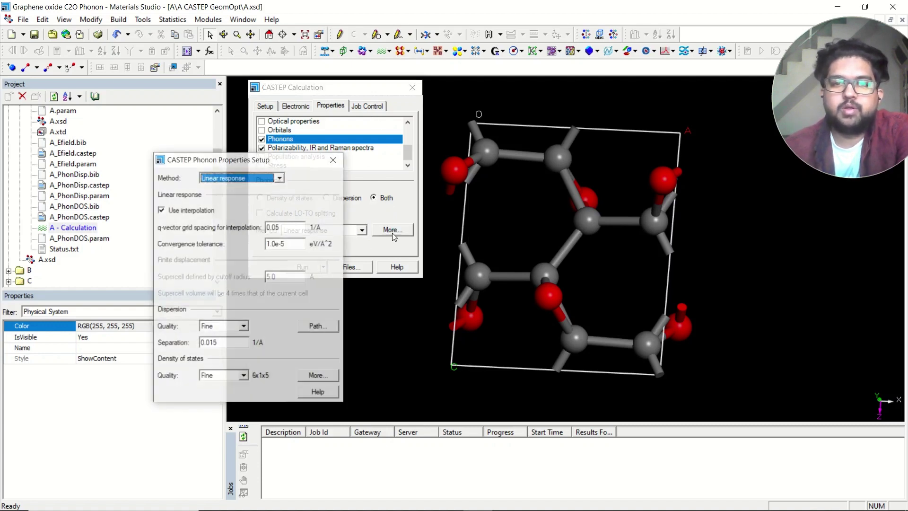
click(317, 328)
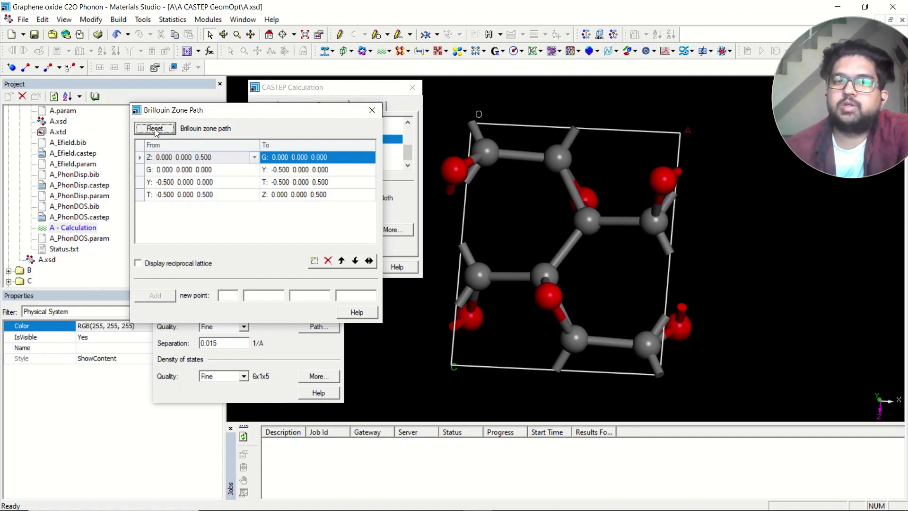
click(370, 111)
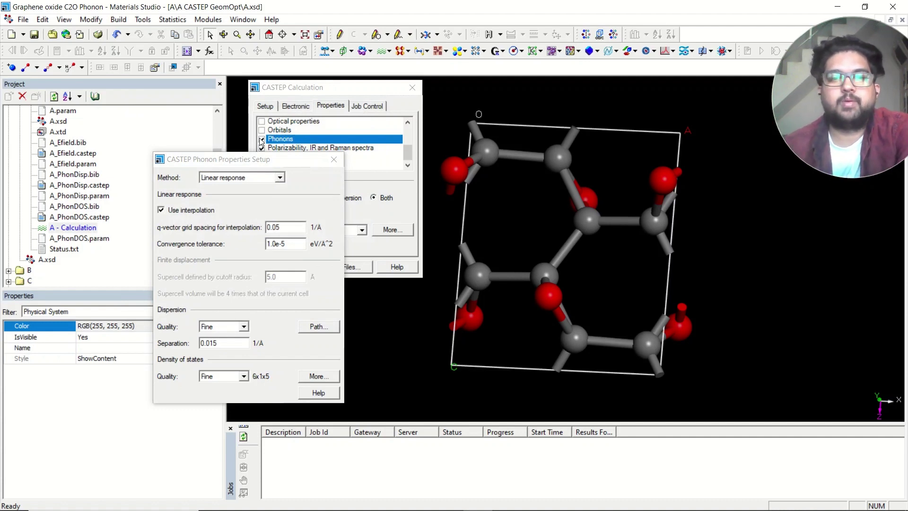
click(334, 159)
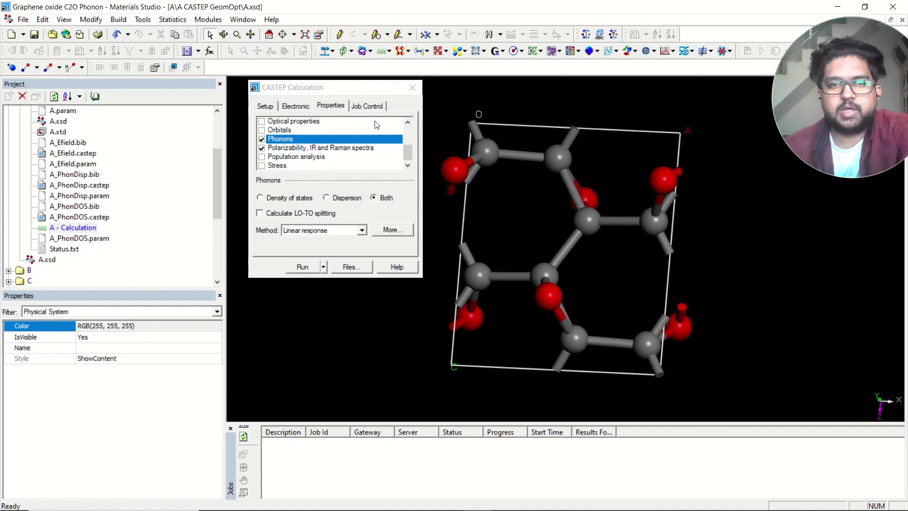
Check the calculation's job control settings, close the calculation setup, and return to the A CASTEP GeomOpt result files.
click(374, 106)
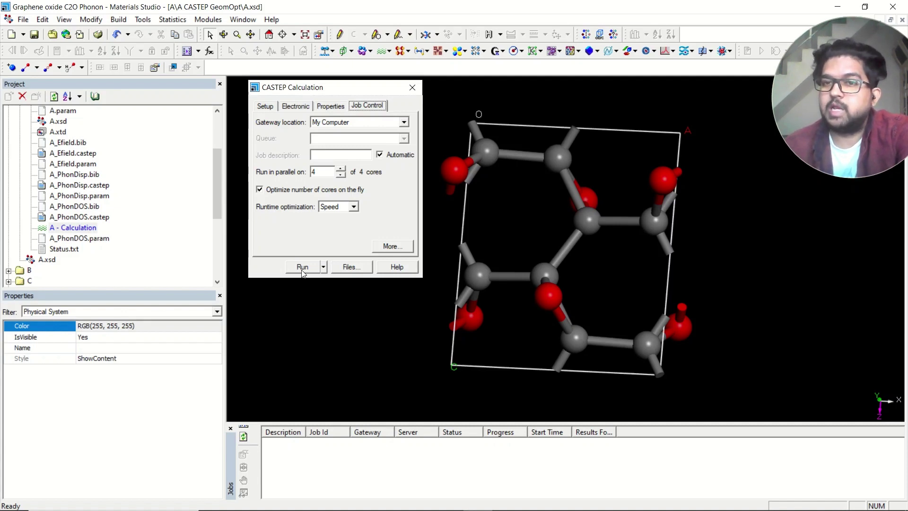
click(414, 91)
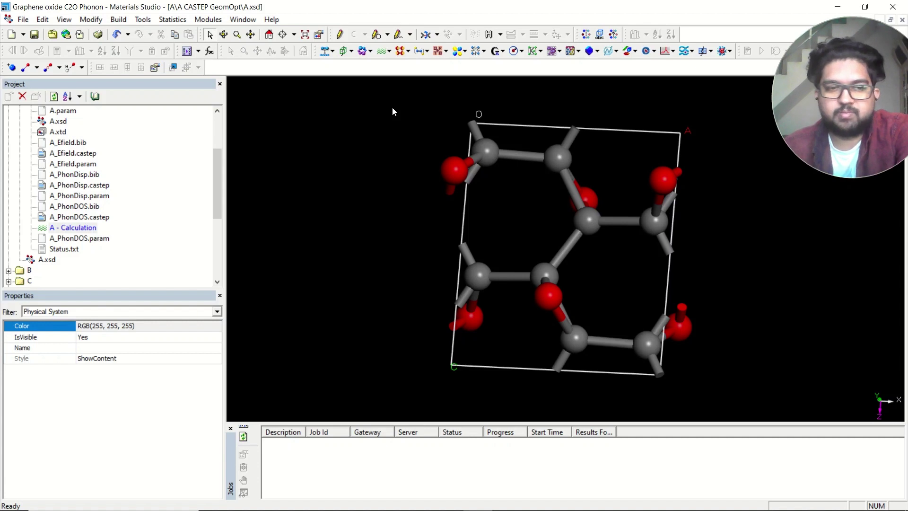
scroll(111, 216, up, 1)
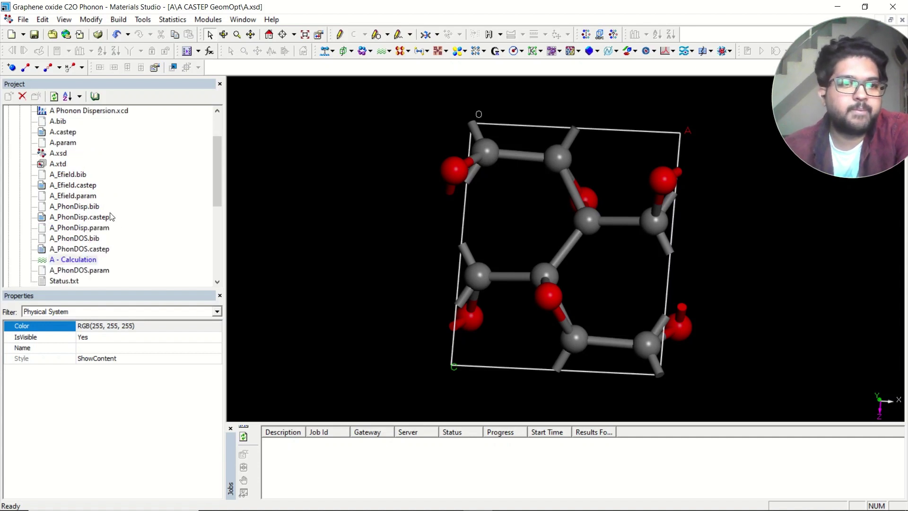
scroll(94, 236, up, 1)
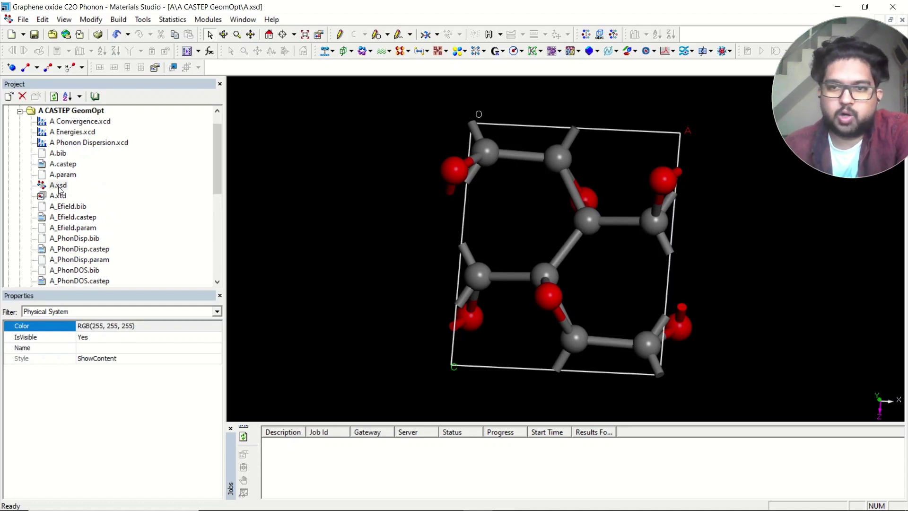
Plot the CASTEP phonon dispersion from A_PhonDisp.castep in THz with the Line graph style, keeping the chart unobstructed.
click(383, 52)
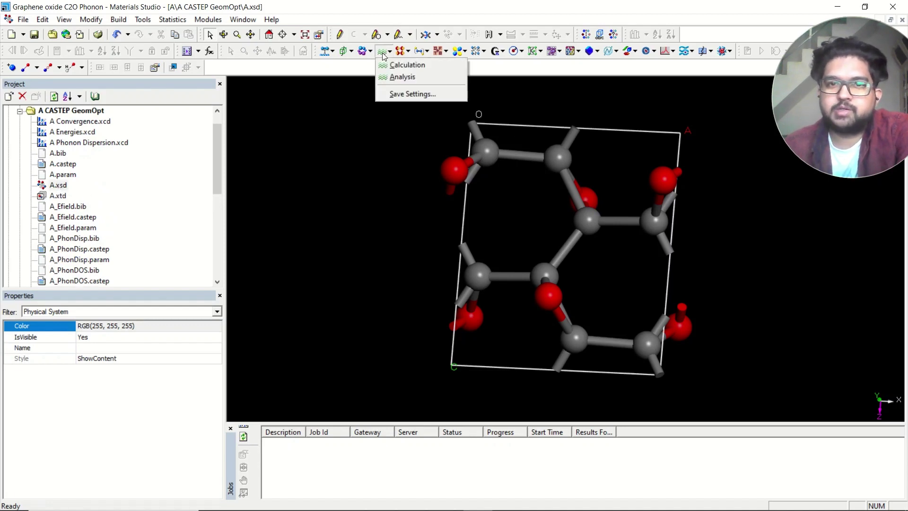
click(402, 77)
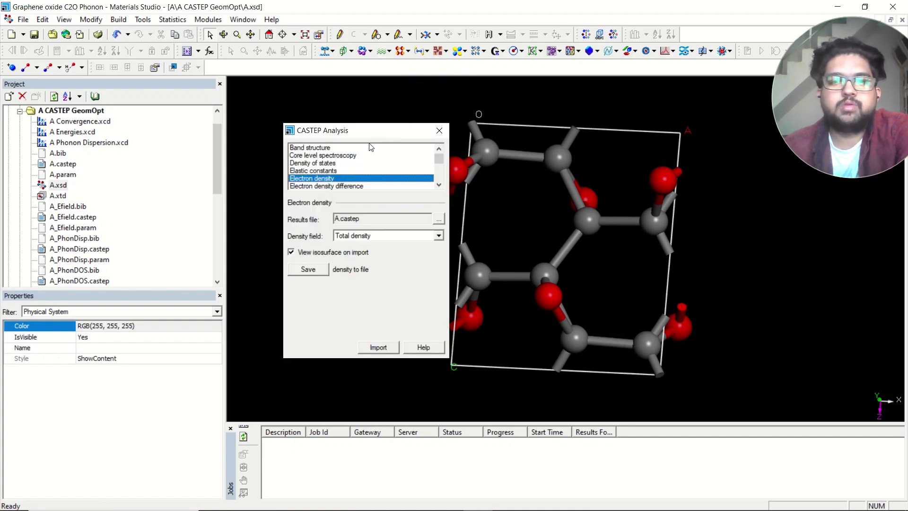
scroll(349, 162, down, 3)
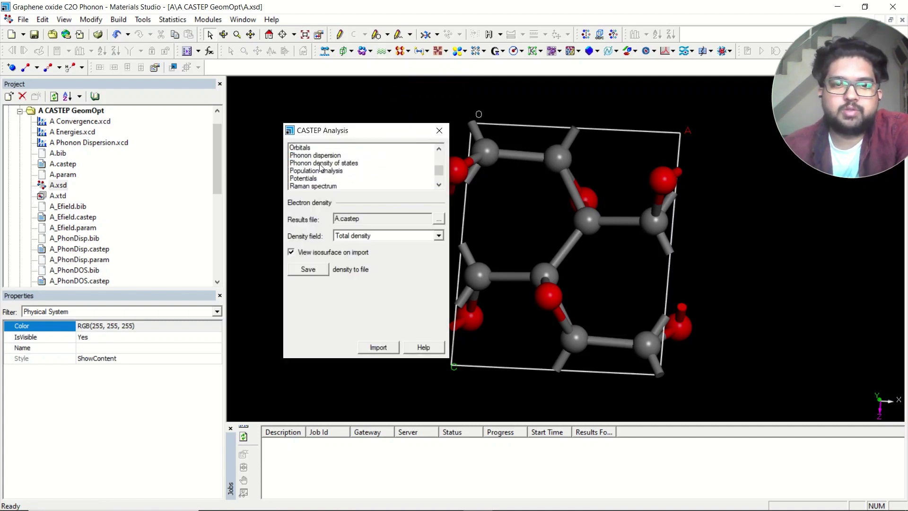
click(319, 155)
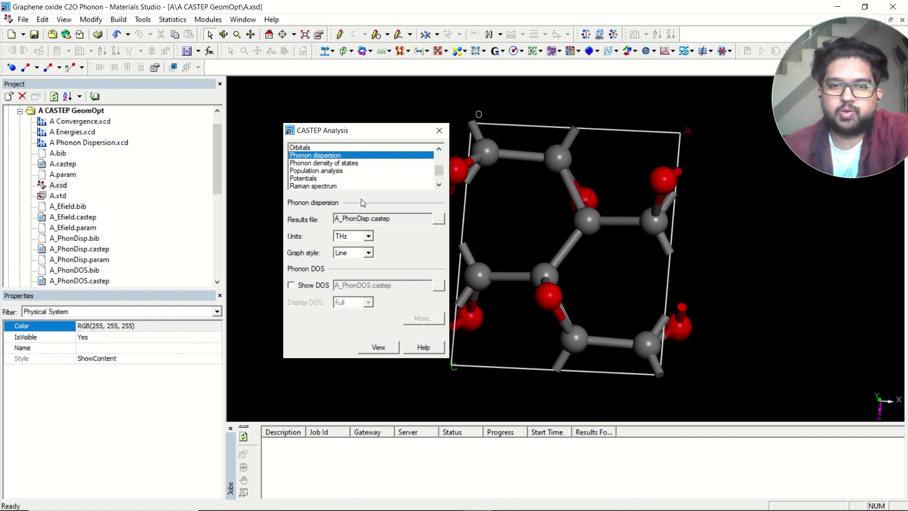
click(356, 236)
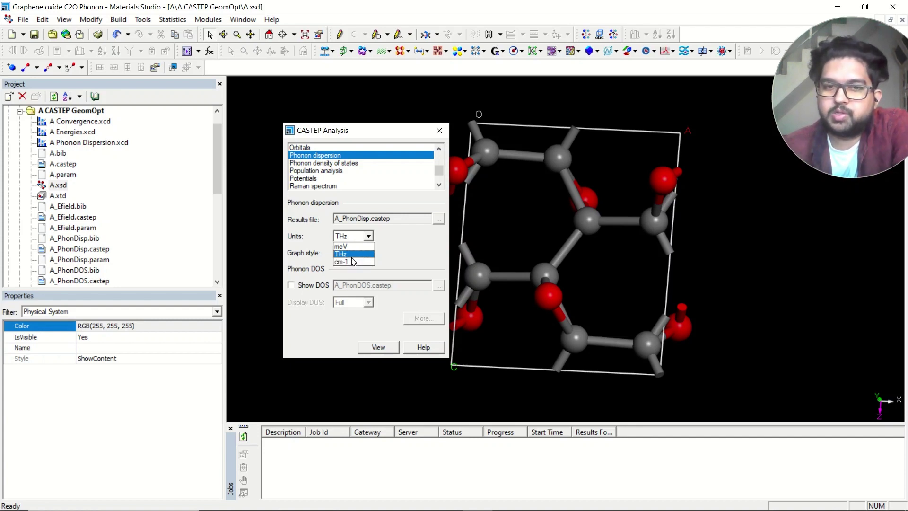
click(354, 254)
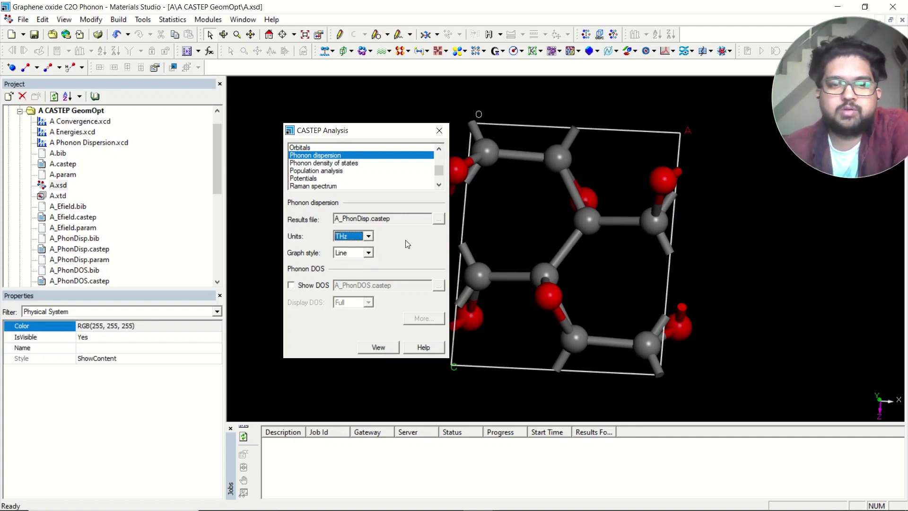
click(381, 348)
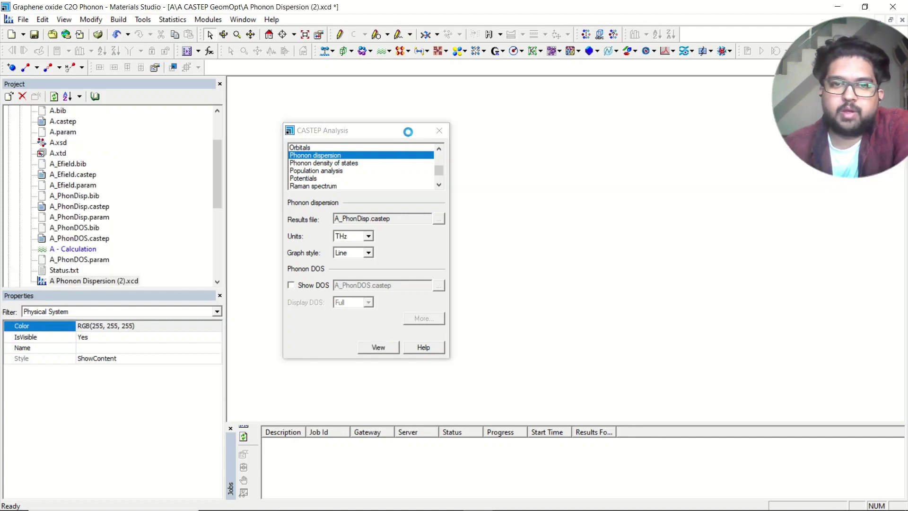
drag(407, 132, 166, 106)
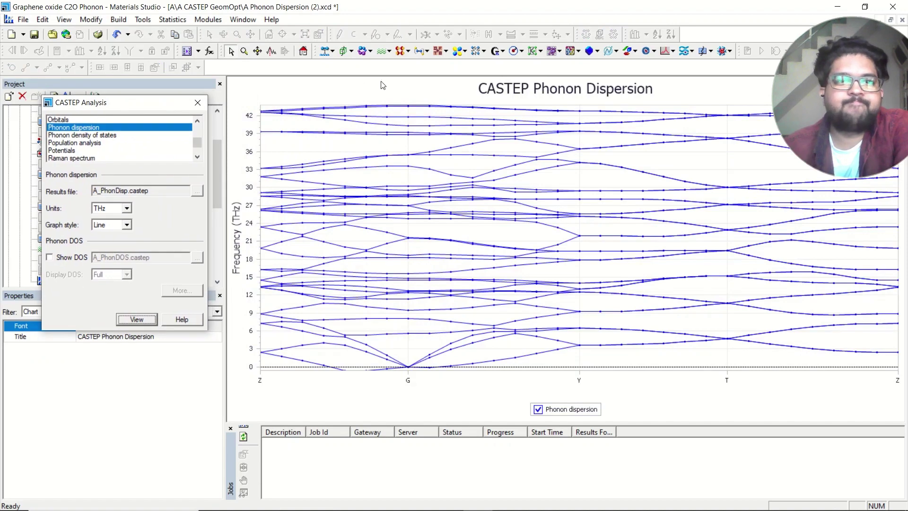
Examine the low-frequency branches around 0 THz in the phonon dispersion chart, and close the chart without saving it to the project.
click(244, 51)
drag(642, 201, 553, 236)
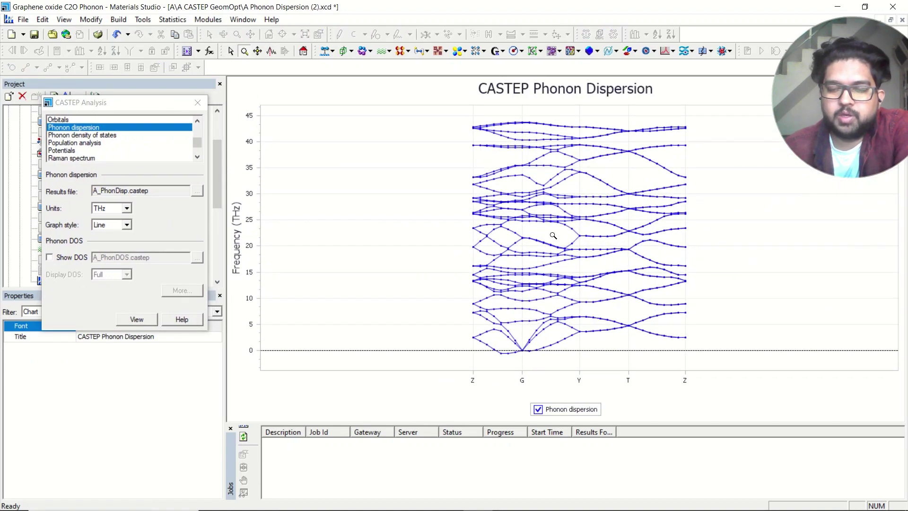
middle_drag(568, 271, 572, 210)
drag(562, 242, 536, 205)
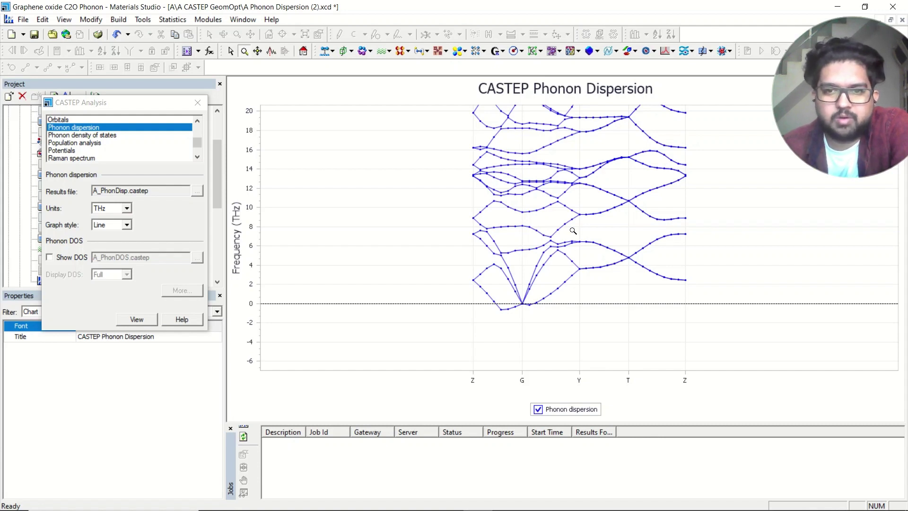
drag(572, 231, 552, 242)
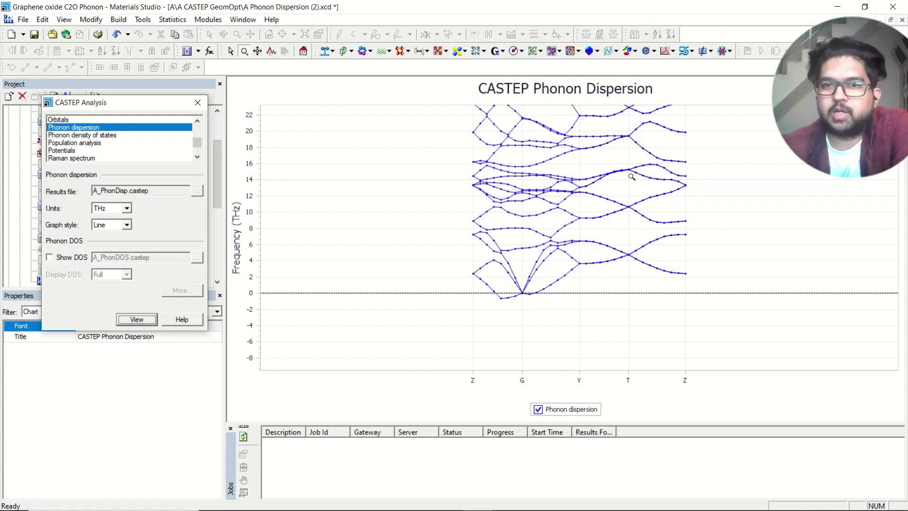
click(902, 20)
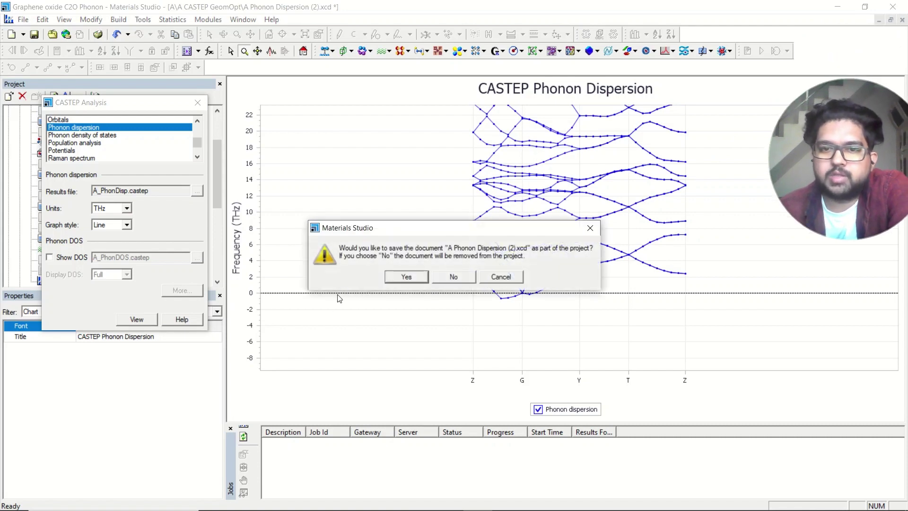
click(461, 279)
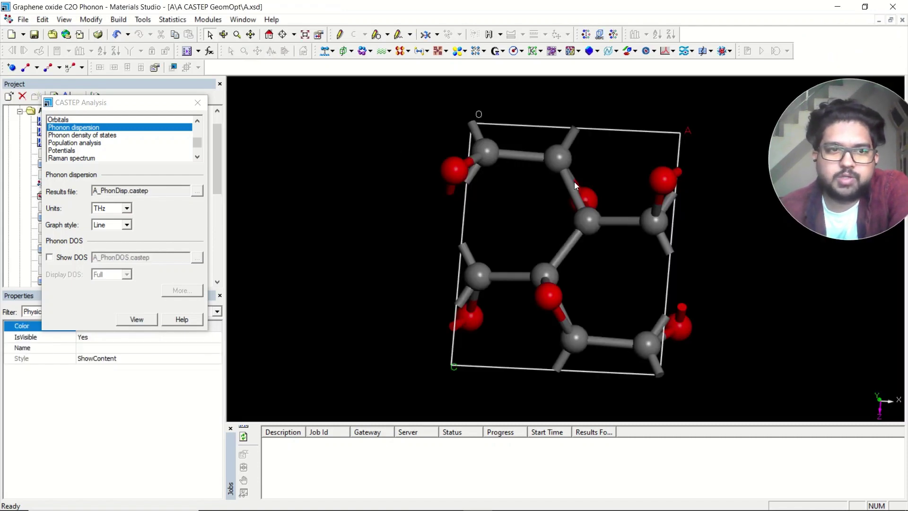
Import the Hessian for the IR spectrum analysis from A_Efield.castep into the structure.
click(198, 144)
drag(198, 146, 199, 136)
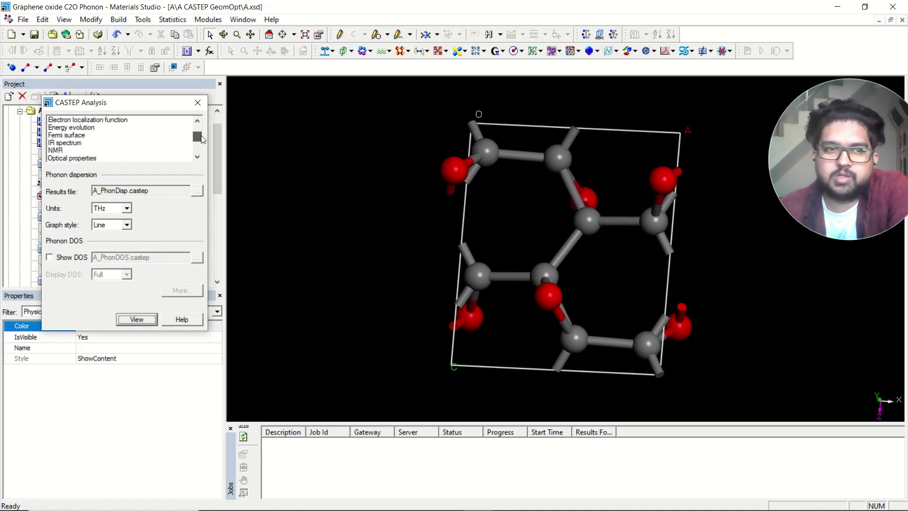
click(69, 143)
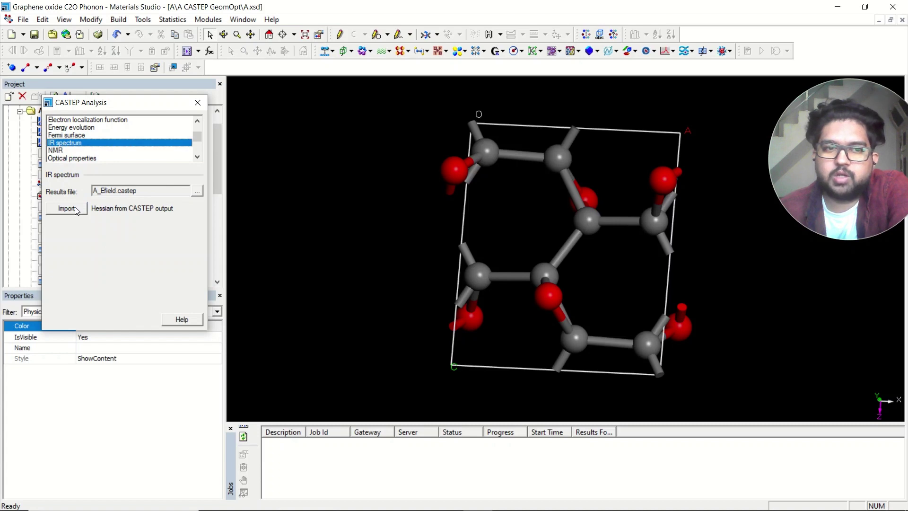
click(73, 208)
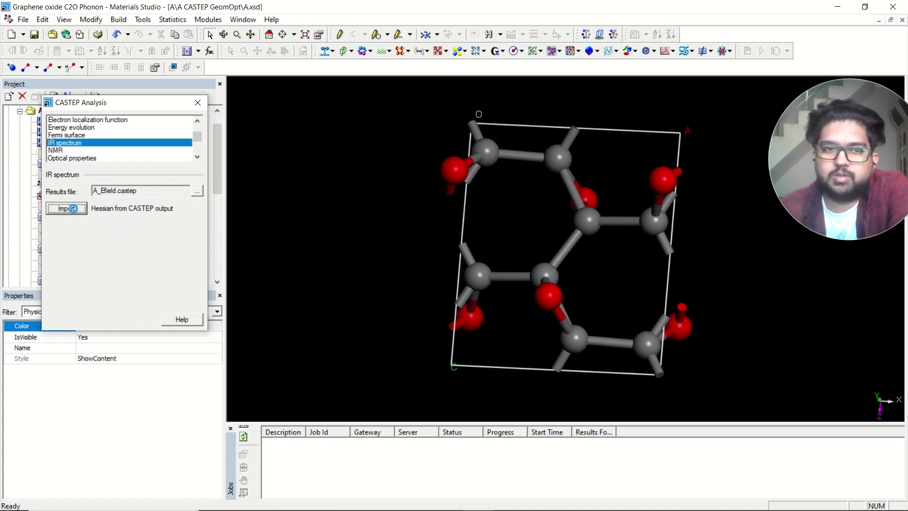
Calculate the vibrational modes of structure A with the Vibrational Analysis tool.
click(143, 20)
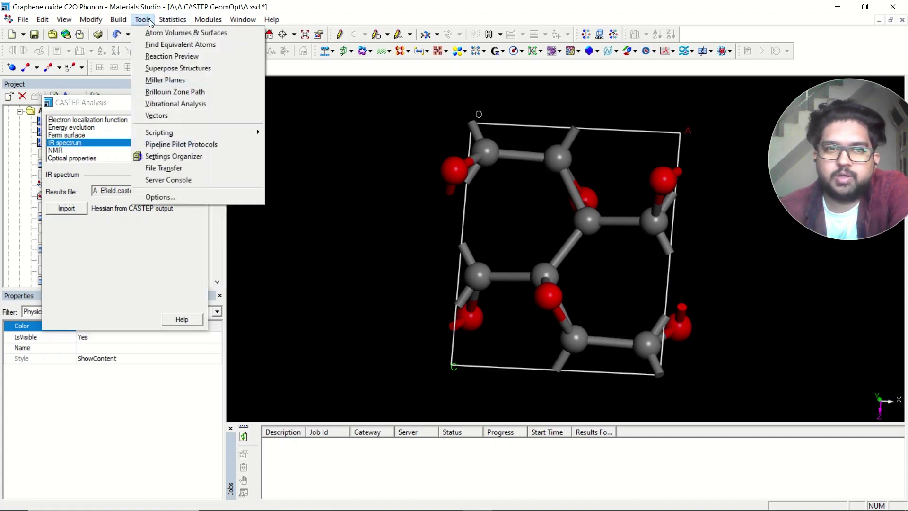
click(181, 105)
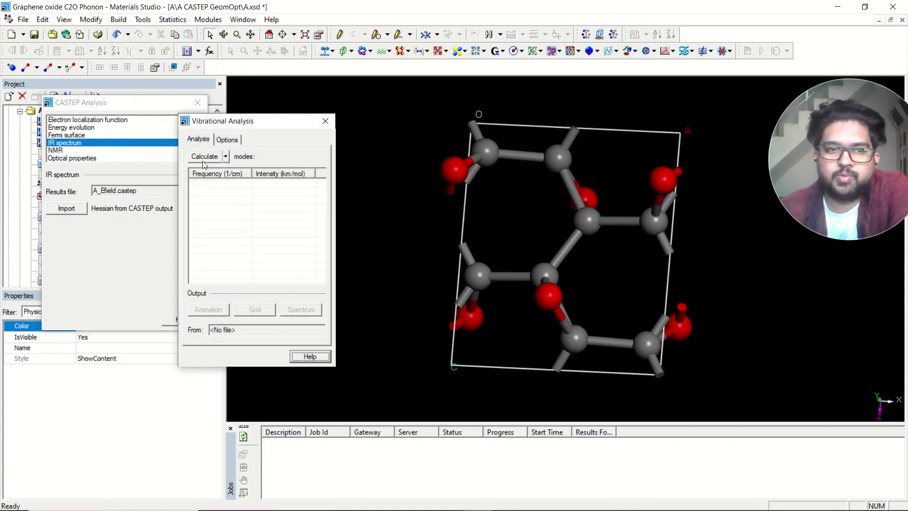
click(197, 156)
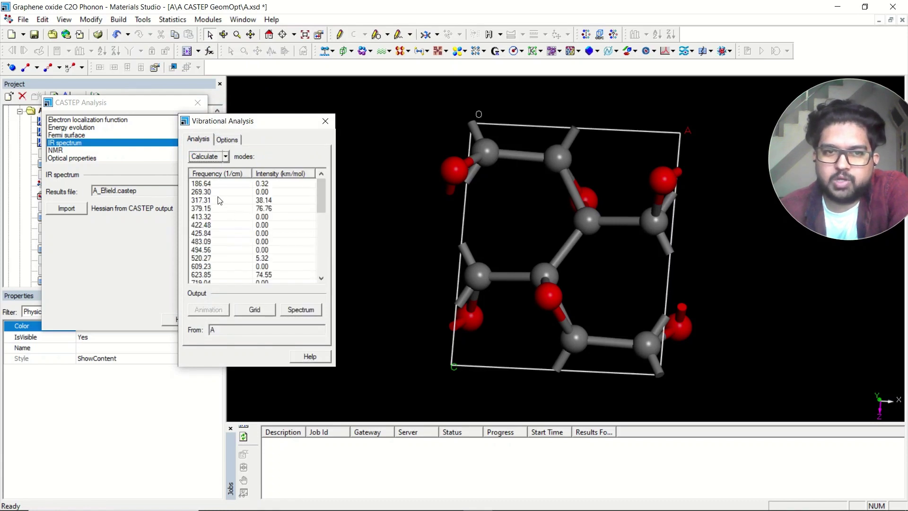
Animate the 186.64 1/cm vibrational mode and examine its atomic displacement arrows from several viewing angles.
right_drag(554, 220, 586, 260)
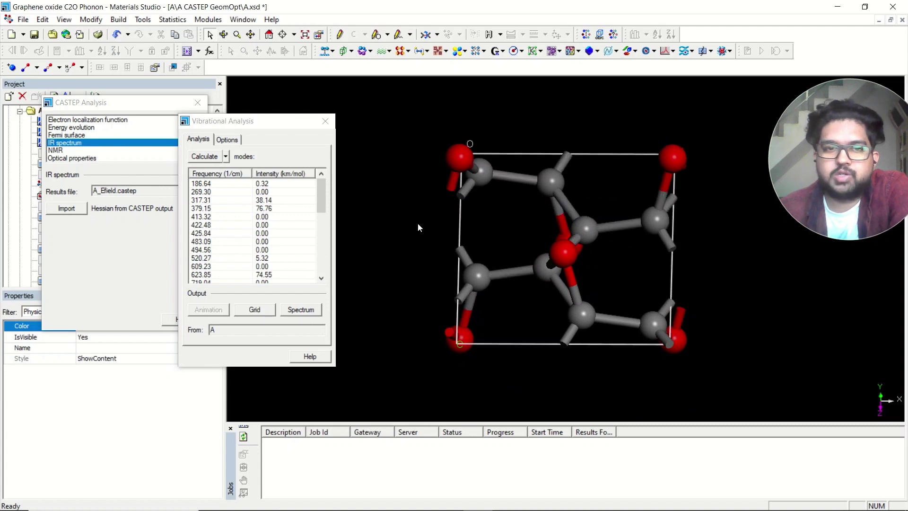
click(206, 185)
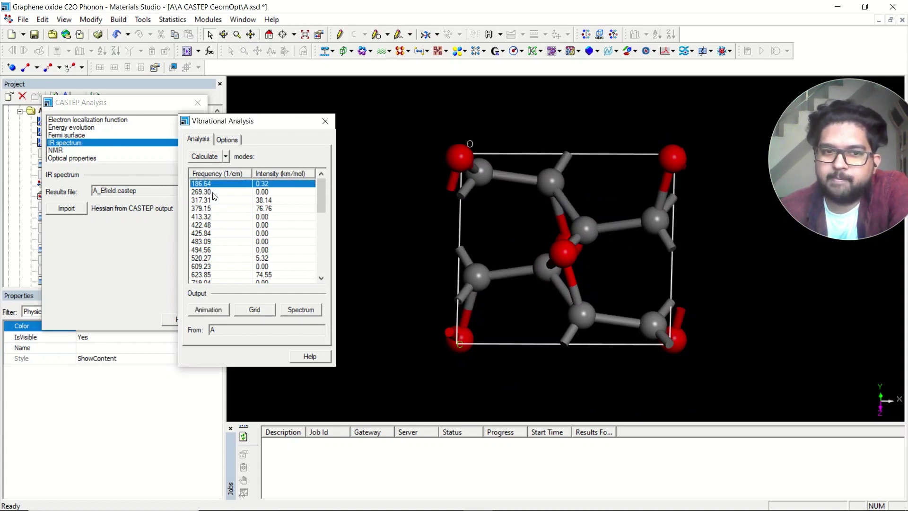
click(212, 310)
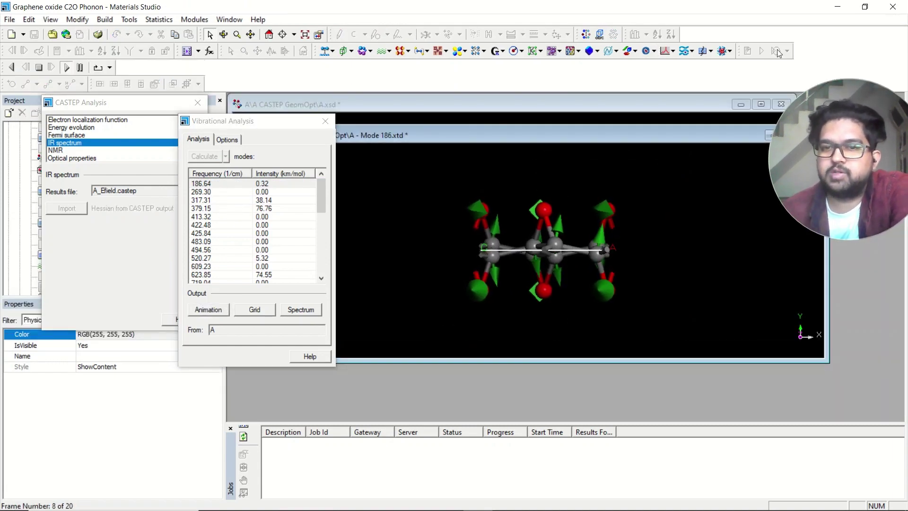
right_drag(537, 187, 539, 227)
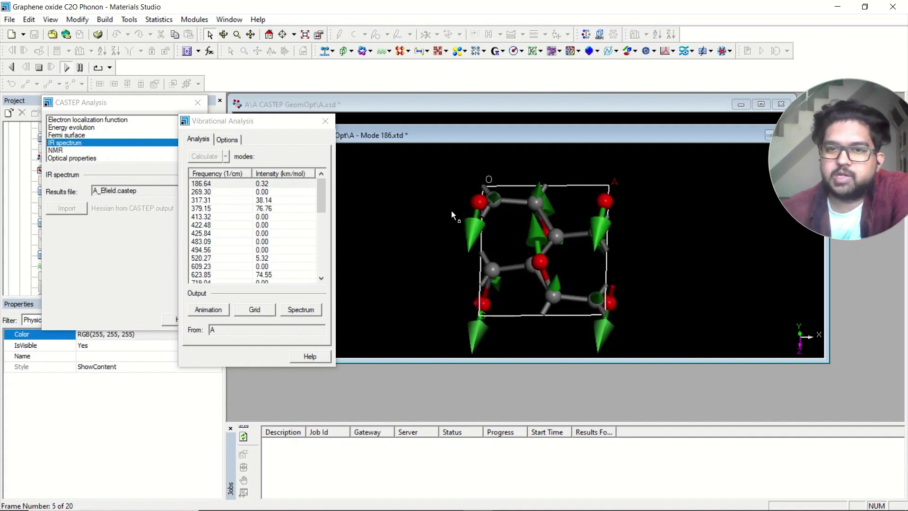
scroll(560, 279, up, 2)
right_drag(560, 278, 614, 263)
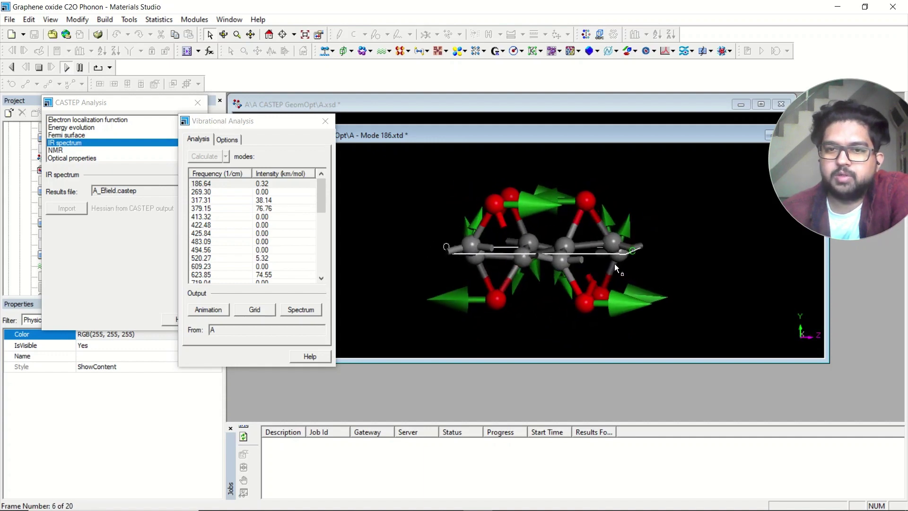
right_drag(523, 198, 537, 226)
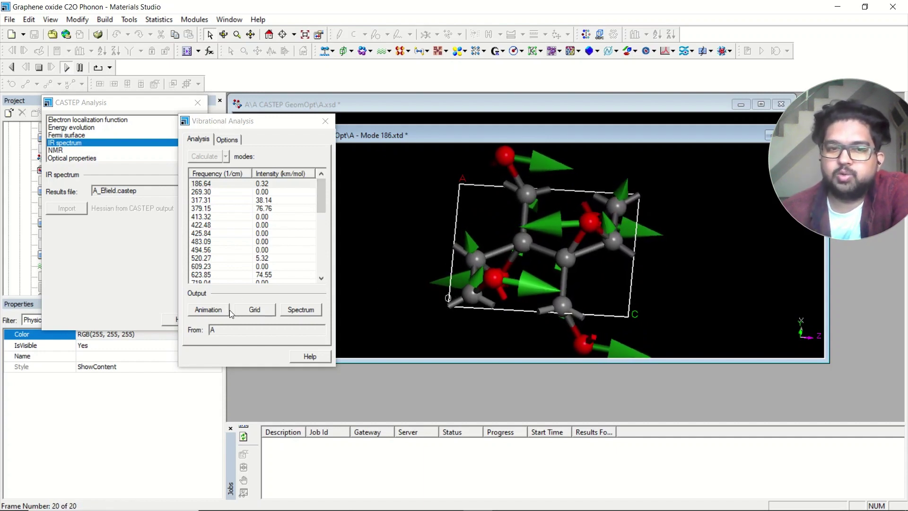
right_drag(586, 247, 539, 195)
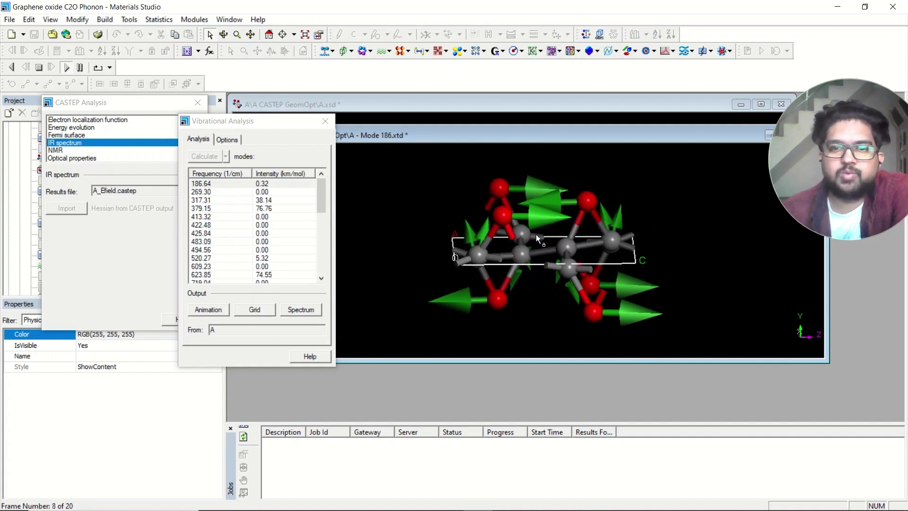
Pause the mode 186 animation and advance it frame by frame.
click(80, 68)
click(54, 68)
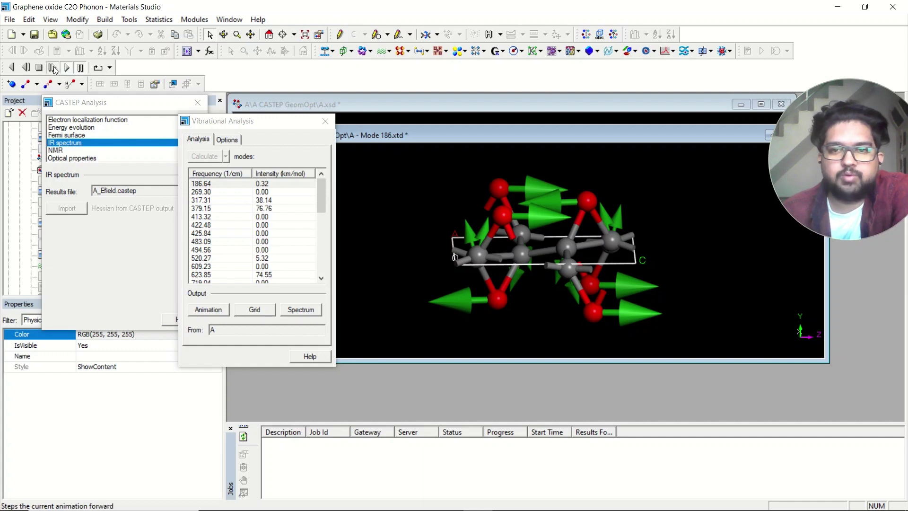
click(53, 67)
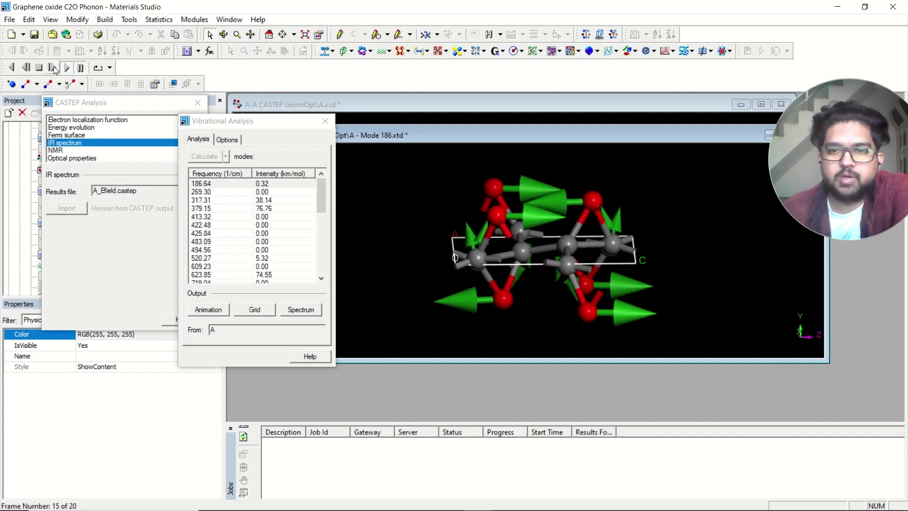
click(53, 67)
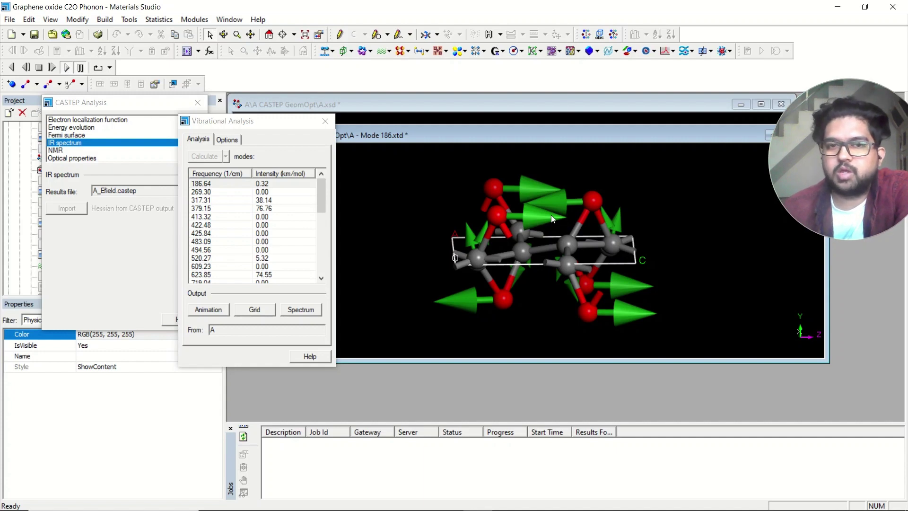
Close the Vibrational Analysis dialog, and stop and replay the mode 186 animation.
click(326, 121)
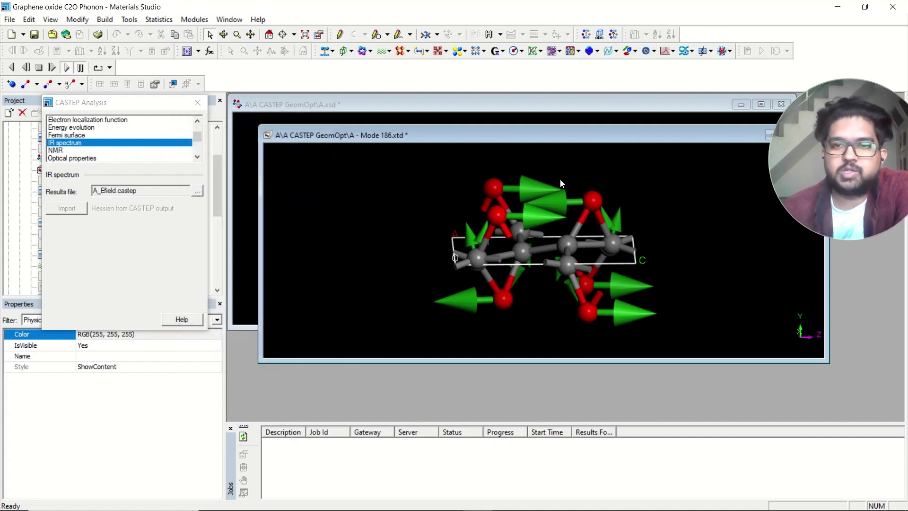
right_drag(560, 179, 575, 234)
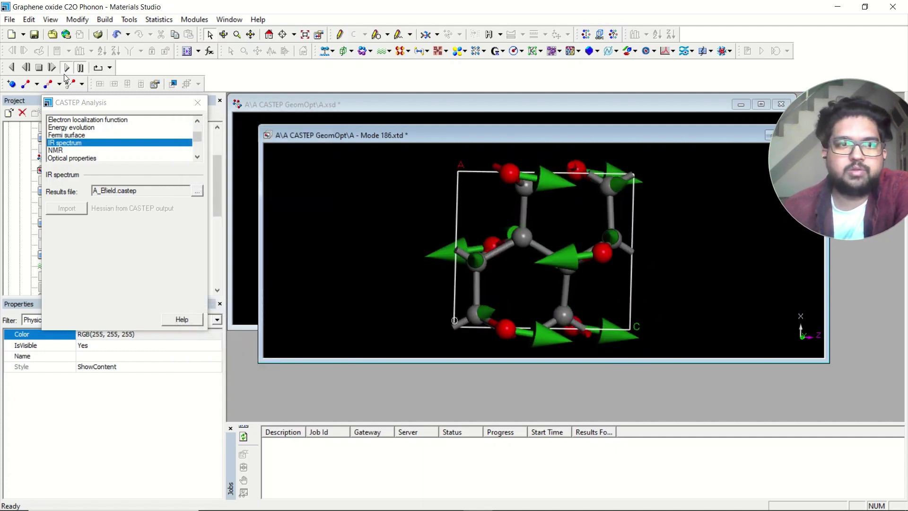
click(38, 67)
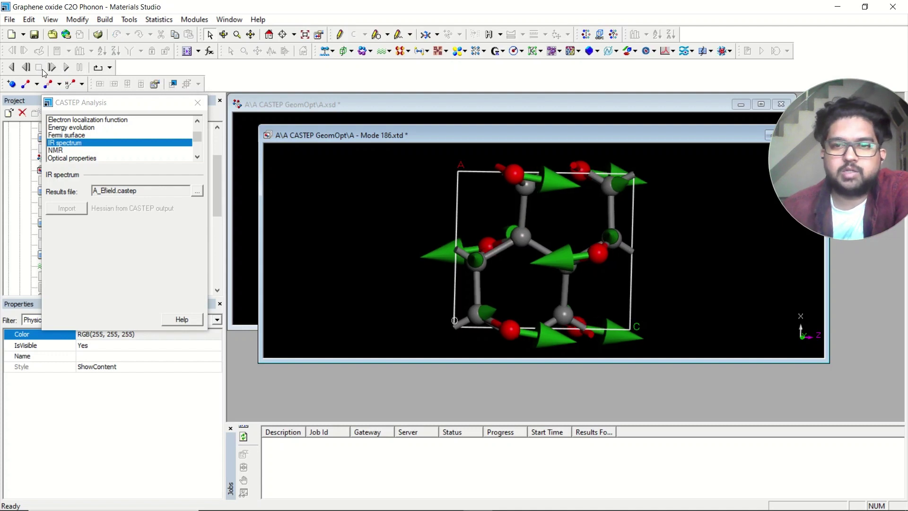
click(66, 68)
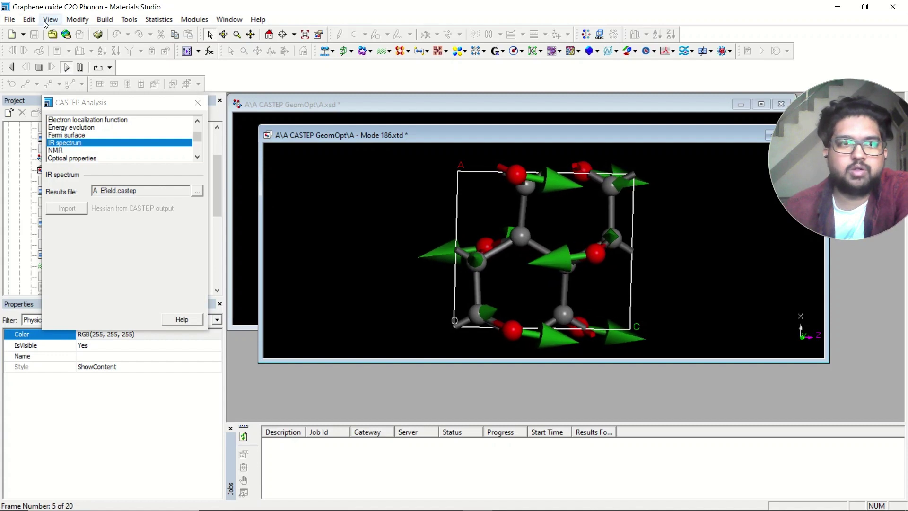
Review the file formats available for exporting the mode 186 animation, and cancel the export.
click(10, 19)
click(29, 137)
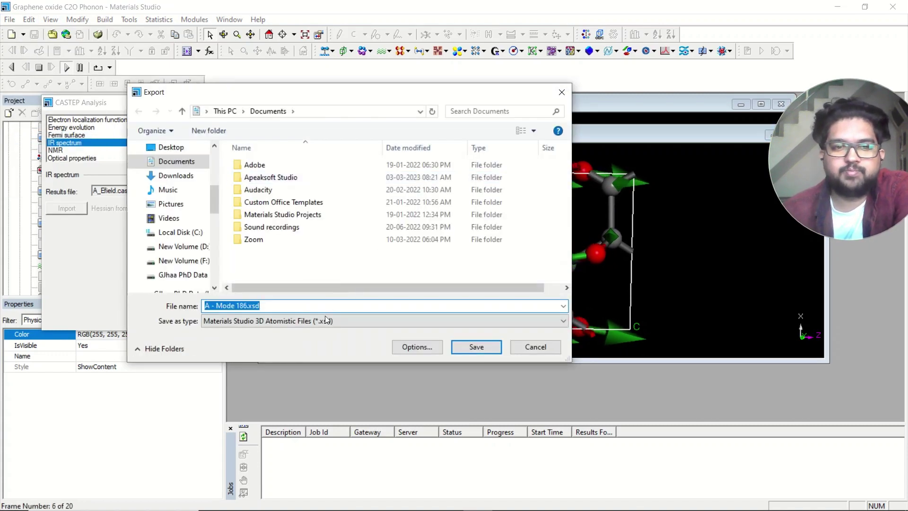
click(325, 320)
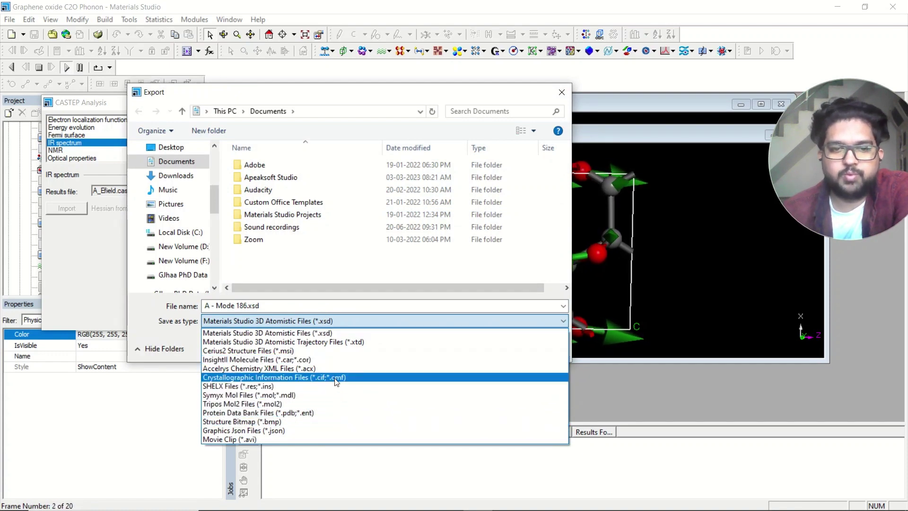
click(566, 96)
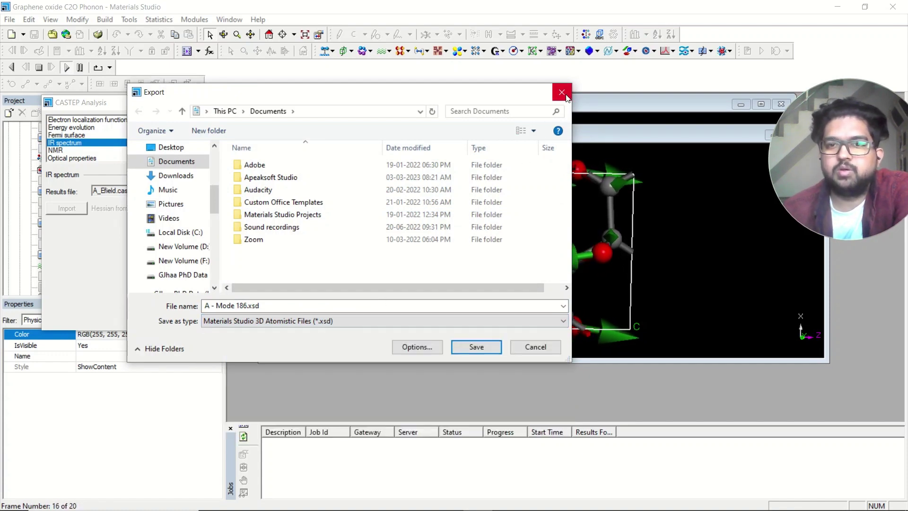
click(566, 96)
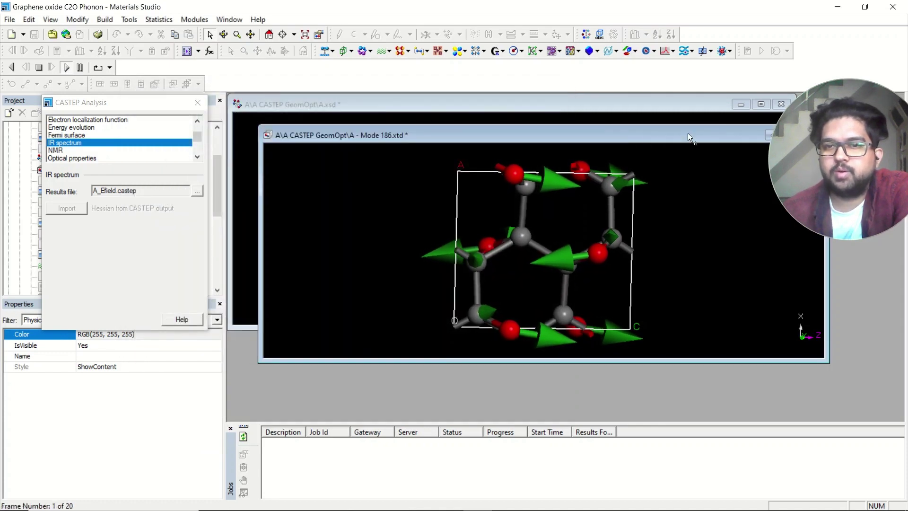
Close the mode 186 trajectory without saving it to the project, and maximize the A.xsd structure window.
drag(687, 137, 535, 145)
click(662, 142)
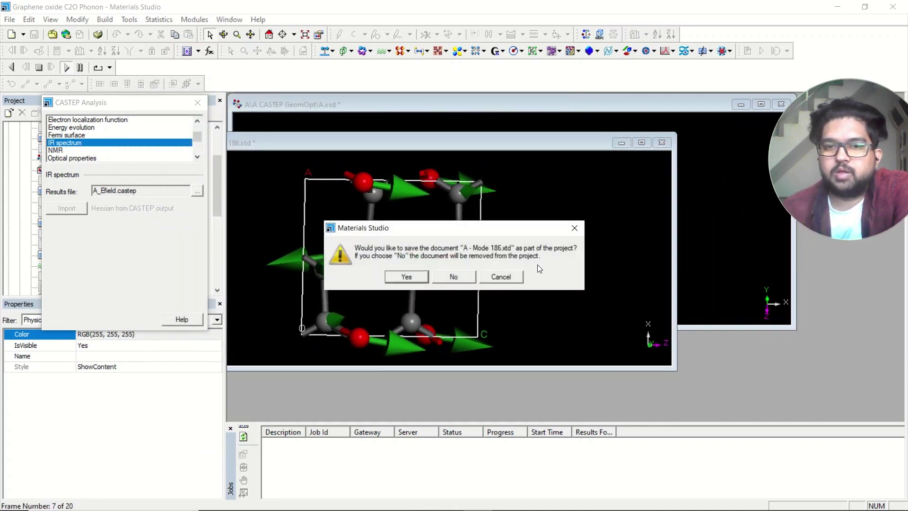
click(454, 276)
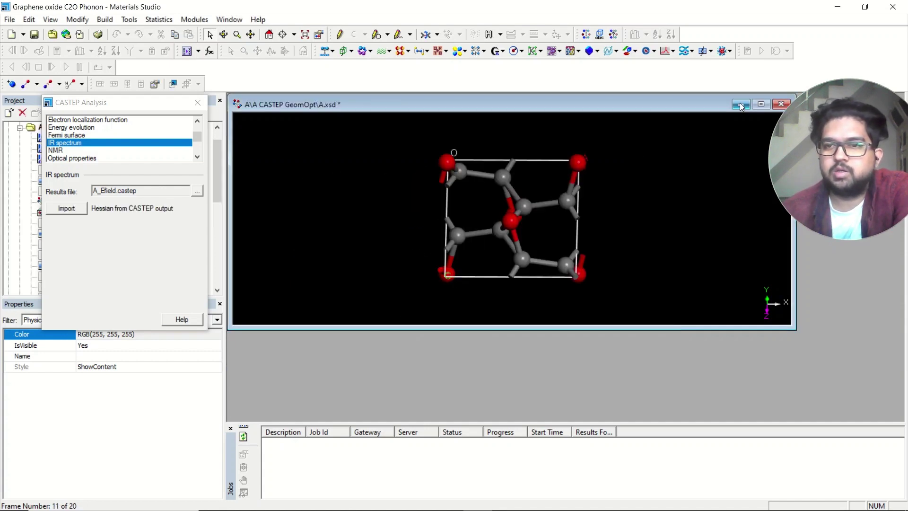
click(760, 104)
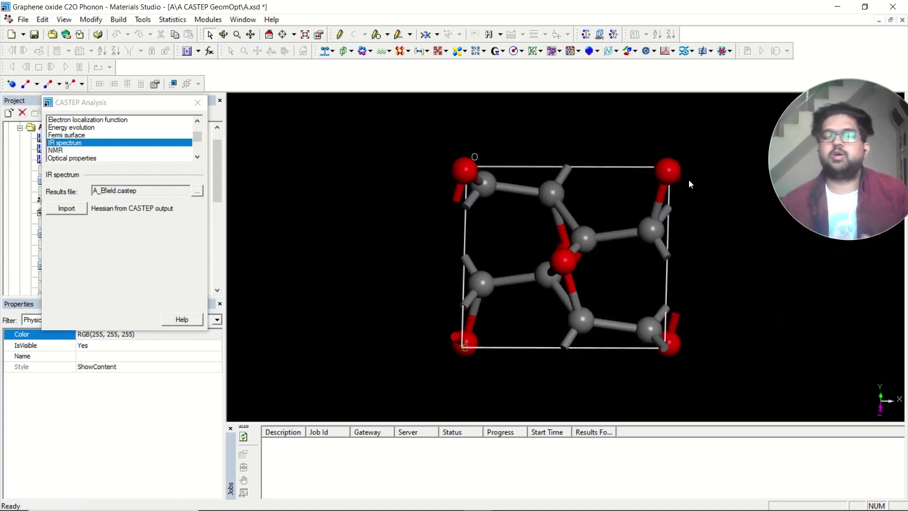